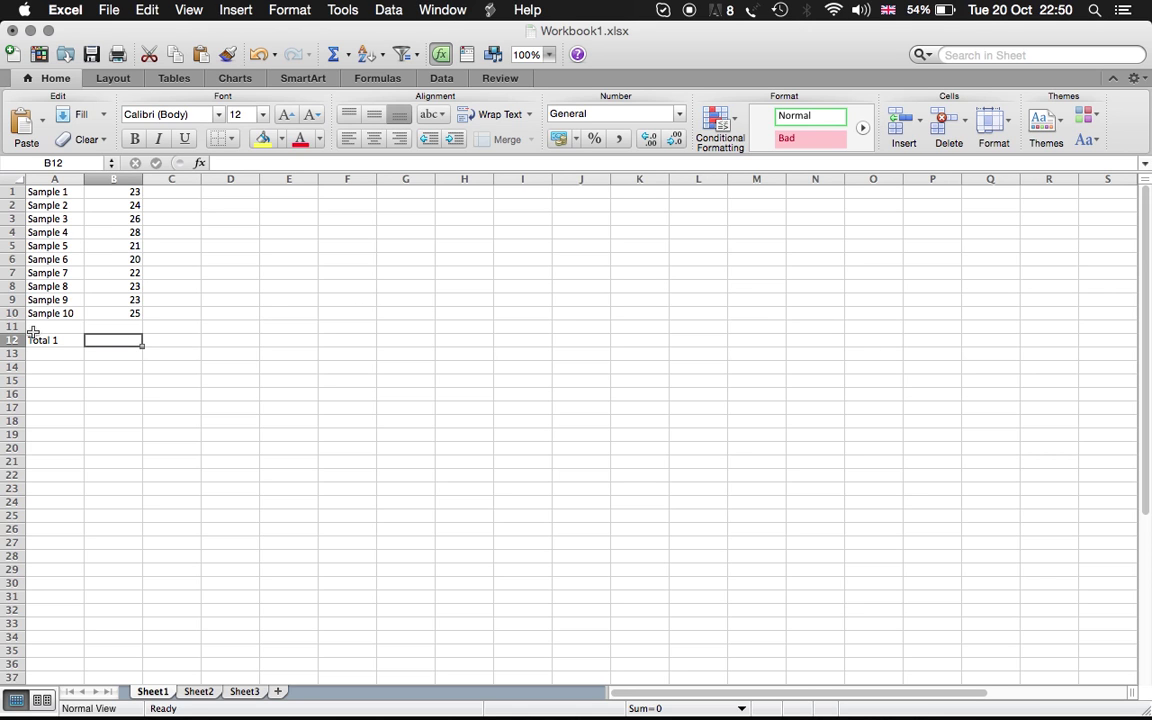
Look over the sample data on Sheet1 and Sheet2 and the Sheet3 summary.
scroll(121, 249, right, 3)
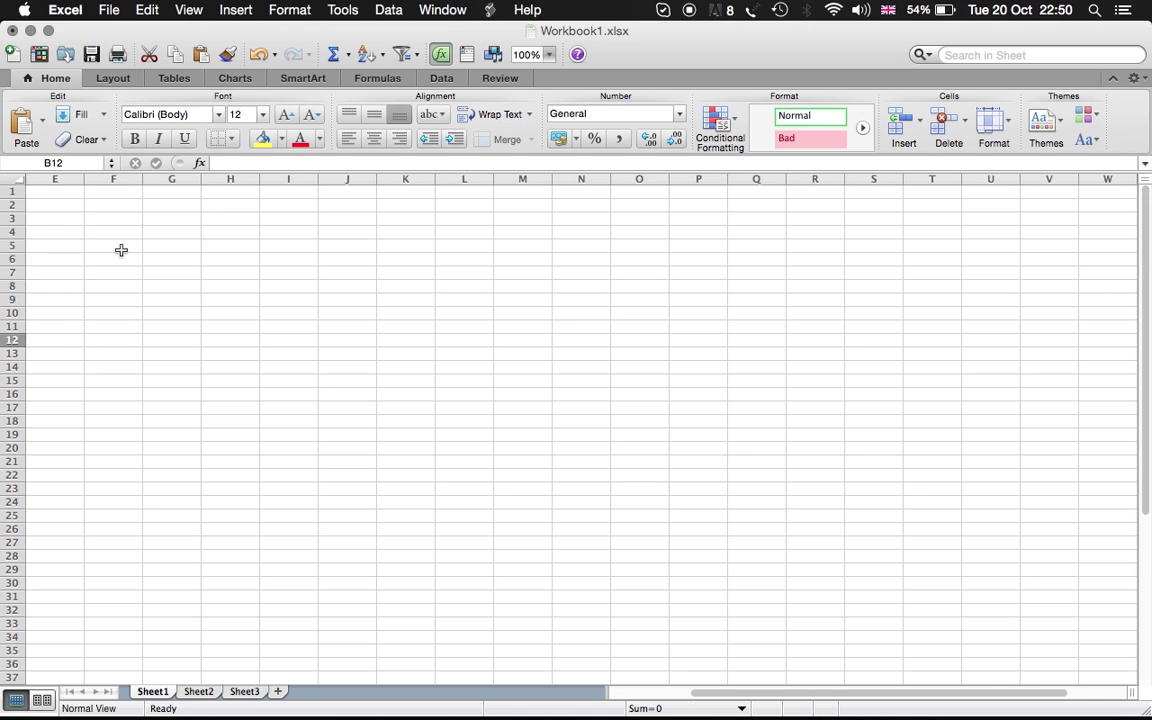
scroll(121, 249, left, 3)
scroll(121, 249, down, 5)
scroll(121, 249, up, 5)
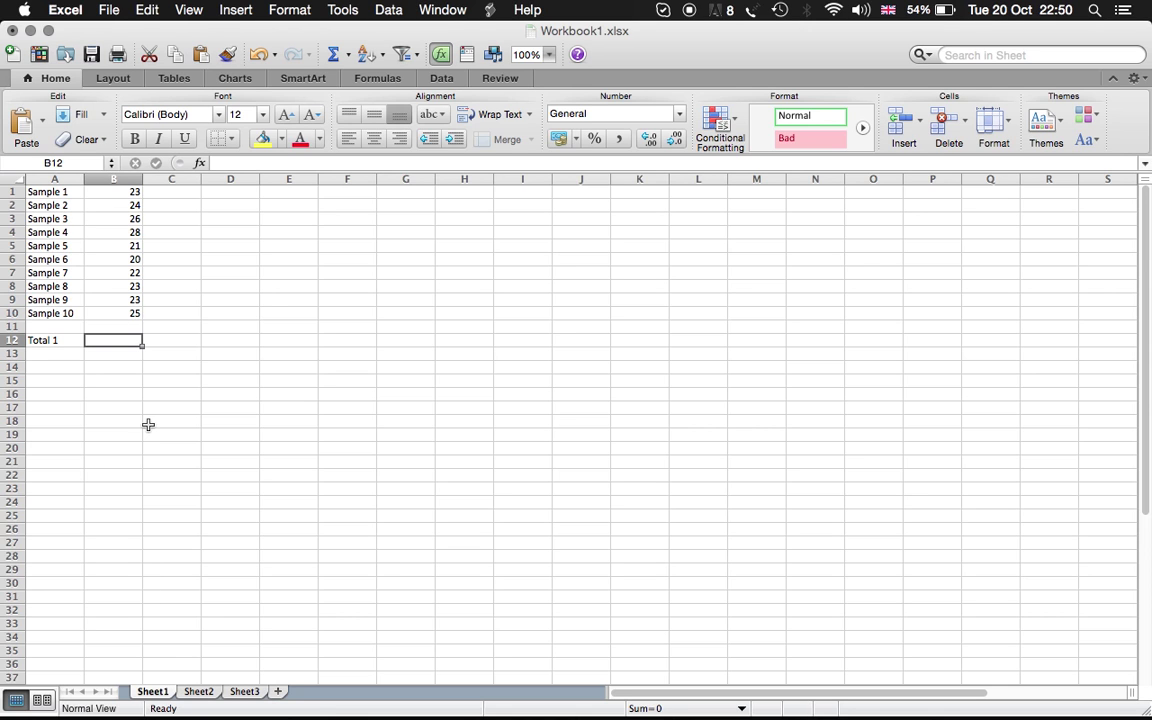
click(207, 694)
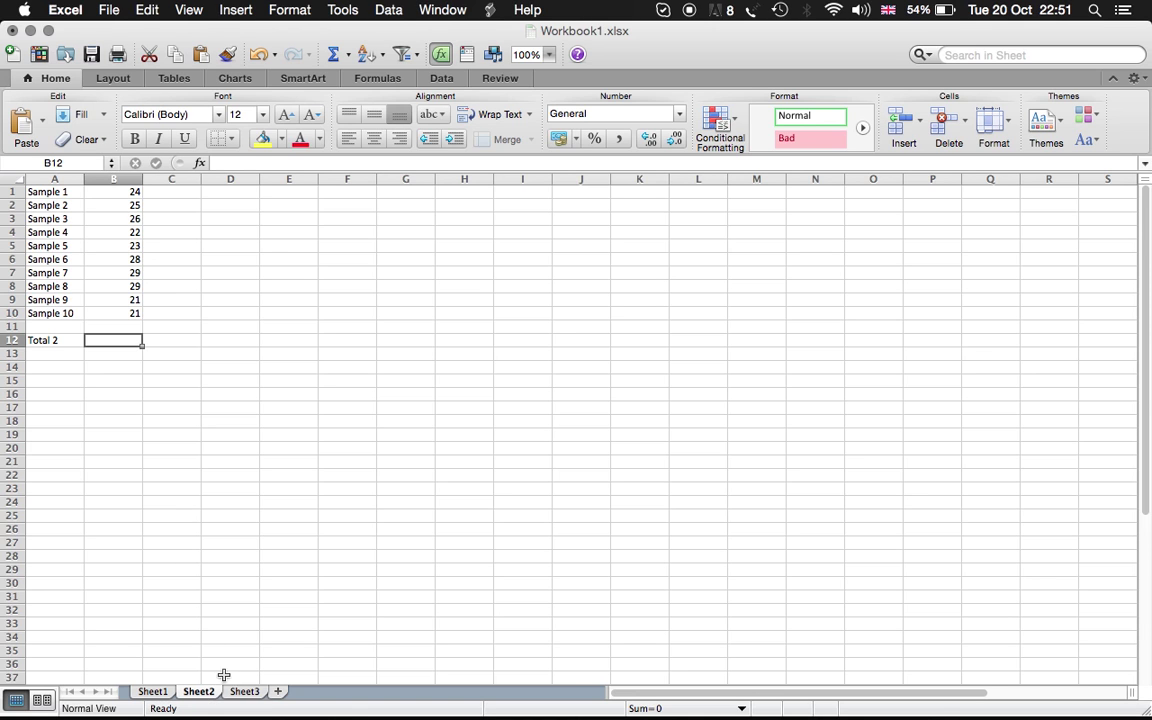
click(243, 691)
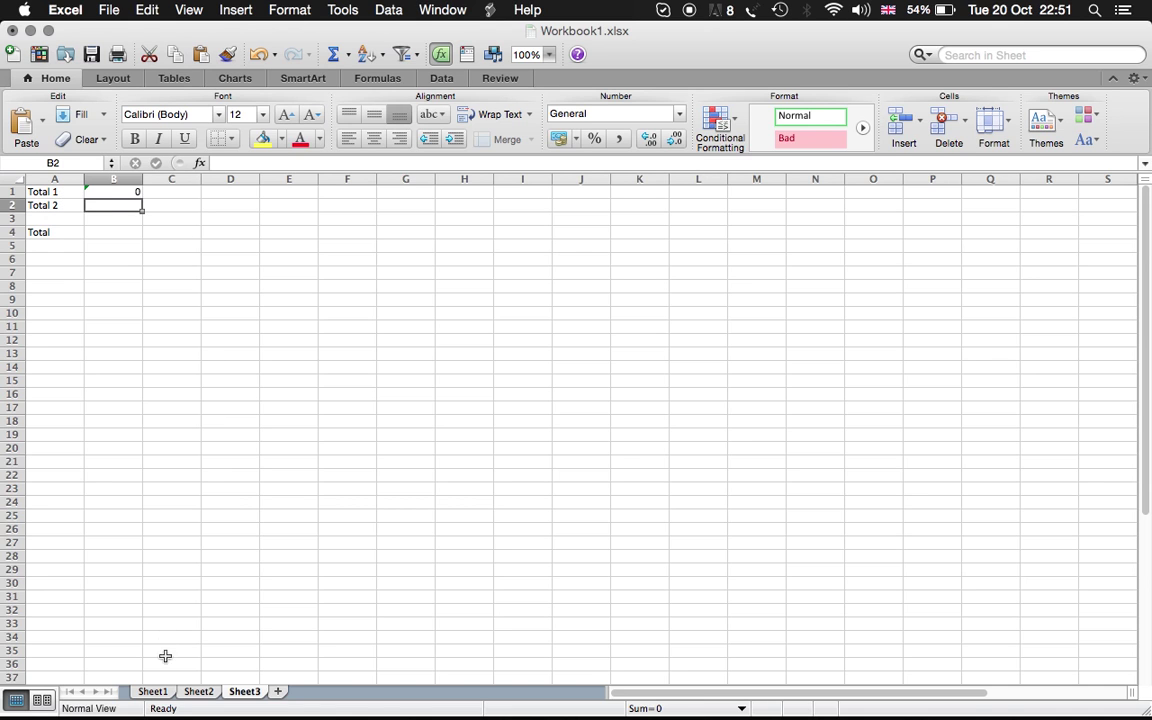
click(153, 692)
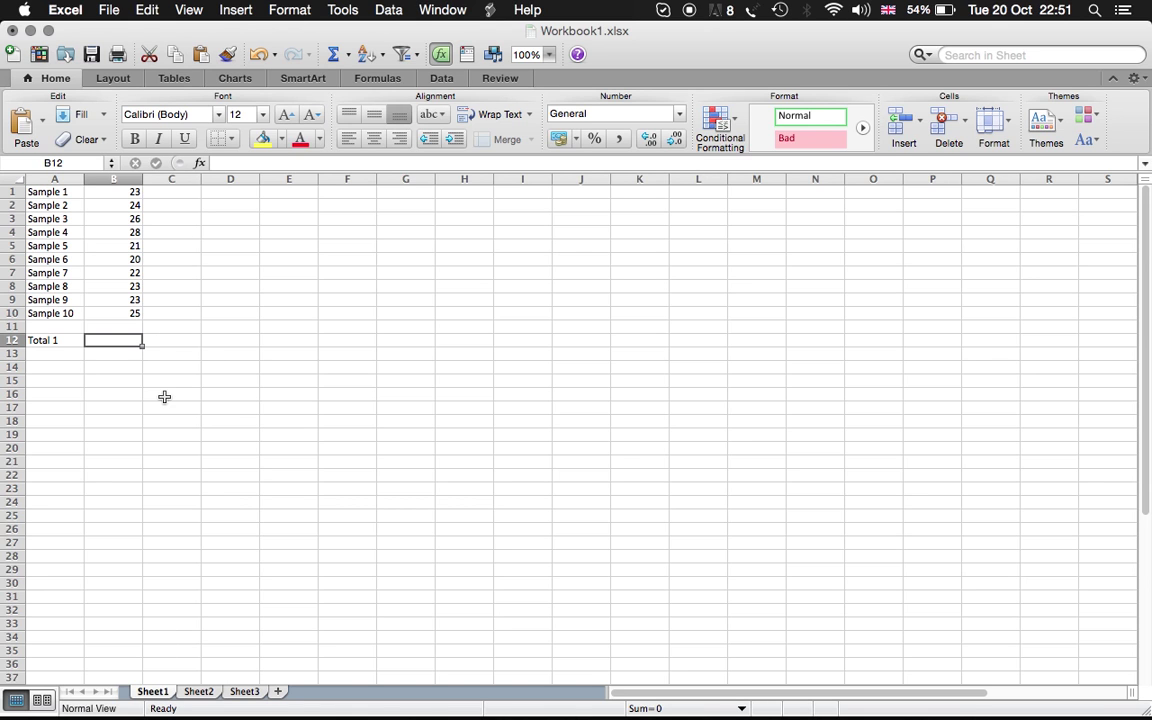
Enter =SUM(B1:B10) in Sheet1's B12, giving Total 1 of 235.
text(=sum)
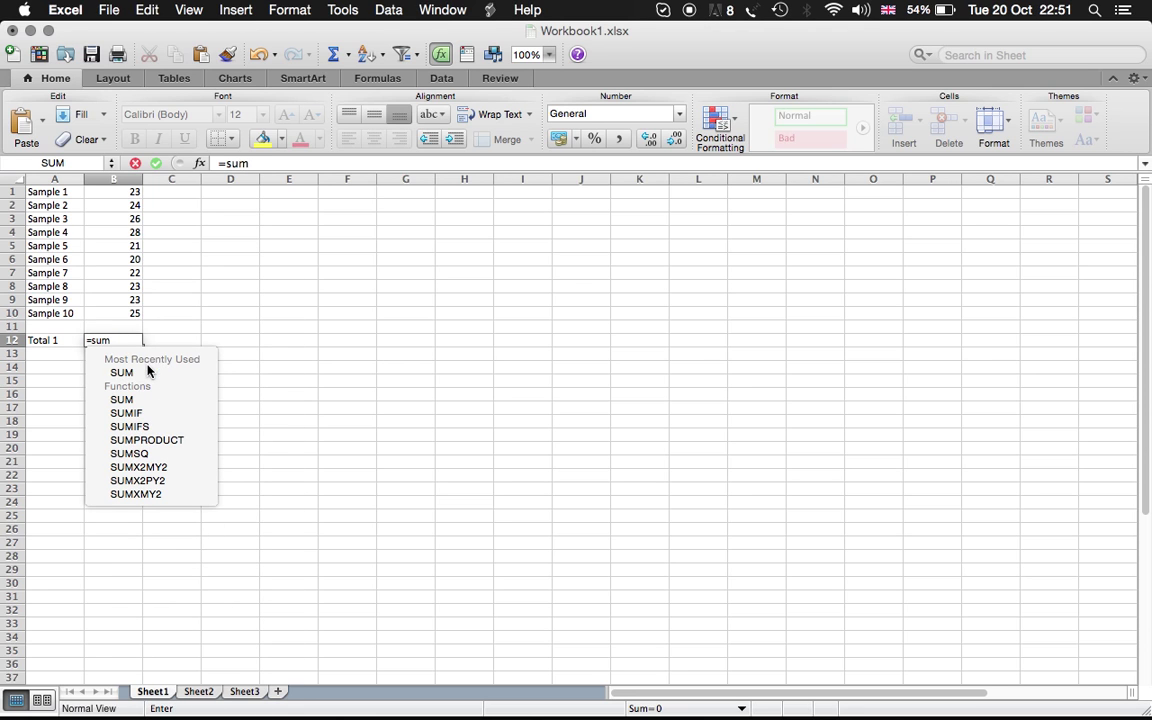
double_click(148, 372)
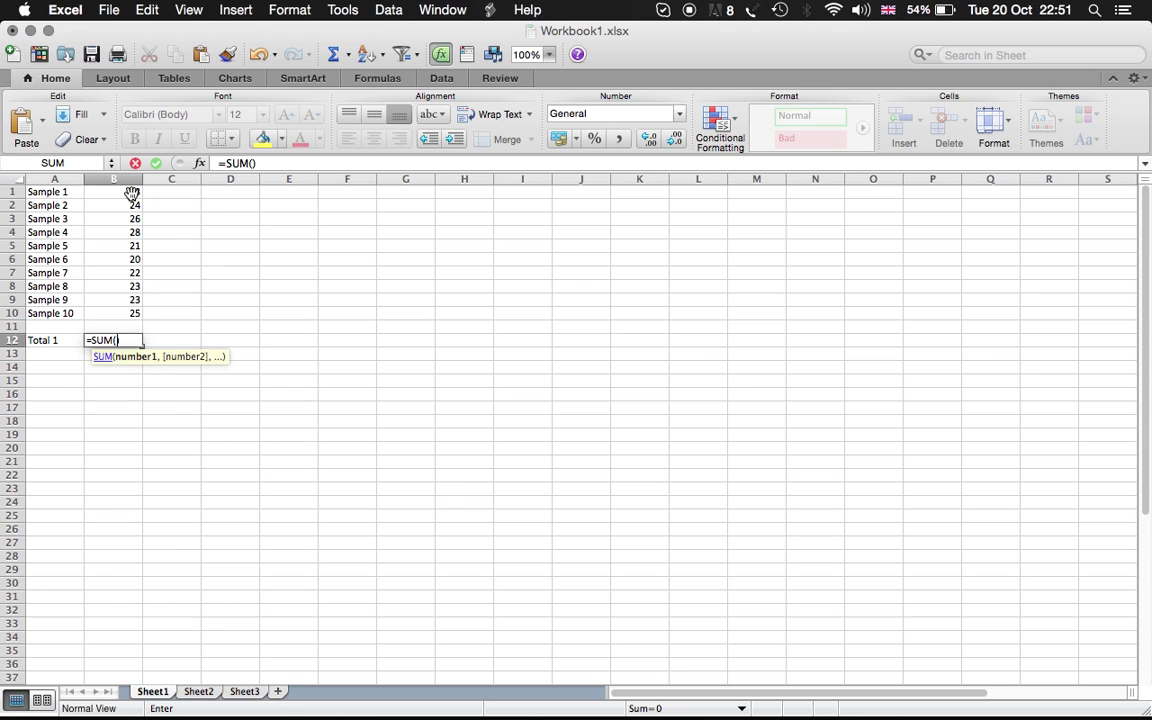
drag(134, 193, 129, 311)
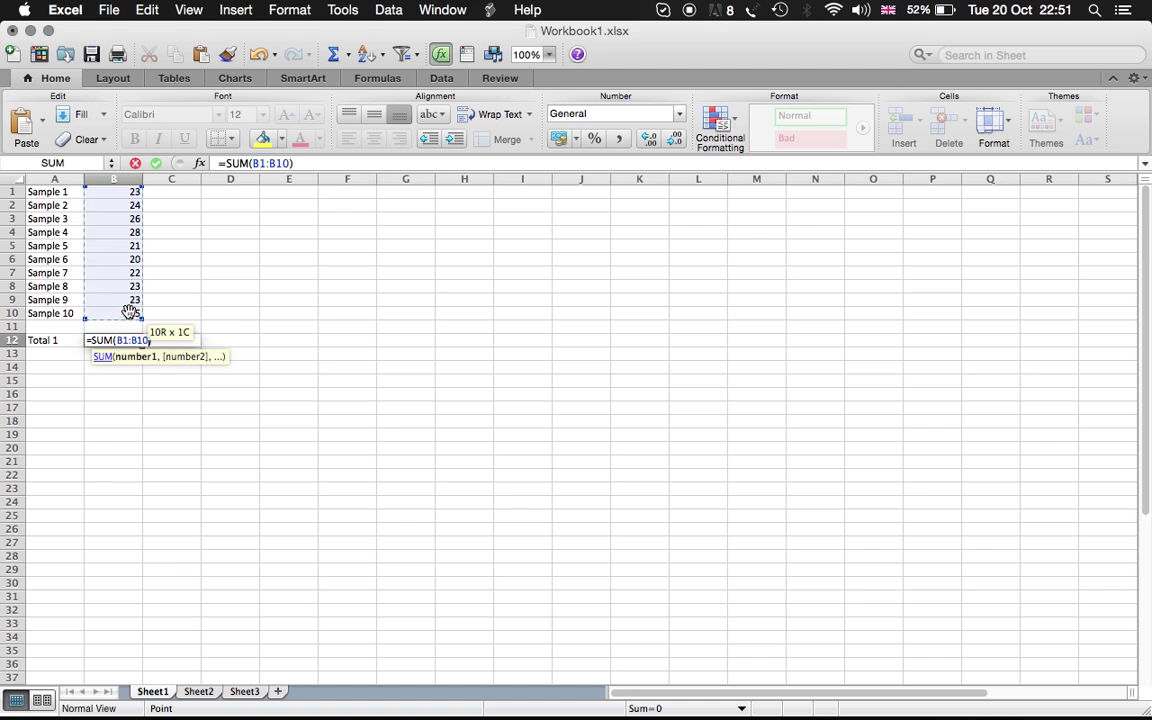
key(Return)
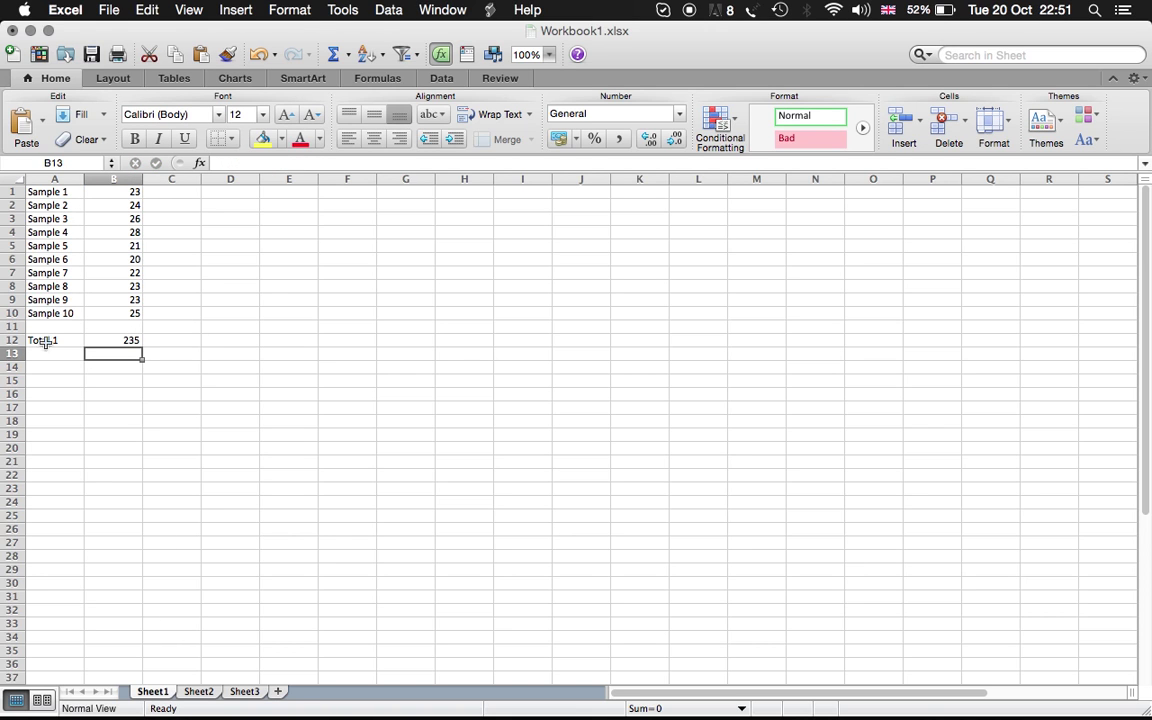
Enter =SUM(B1:B10) in Sheet2's B12 for a Total 2 of 248.
click(205, 691)
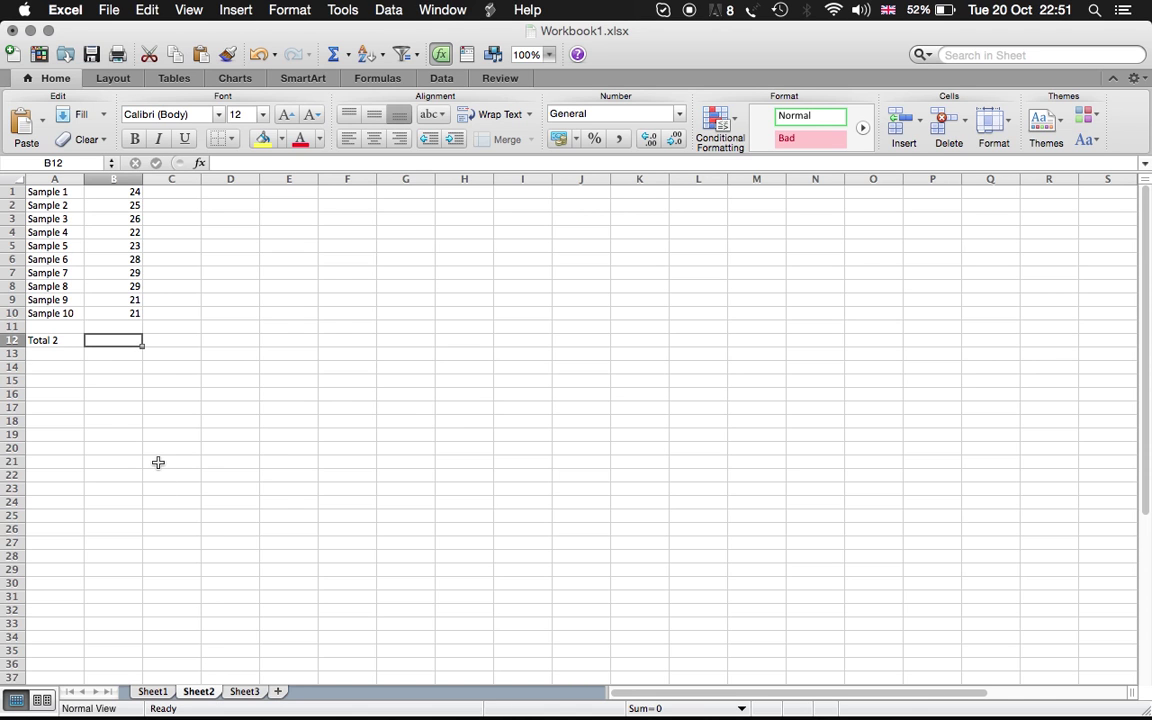
text(=sum)
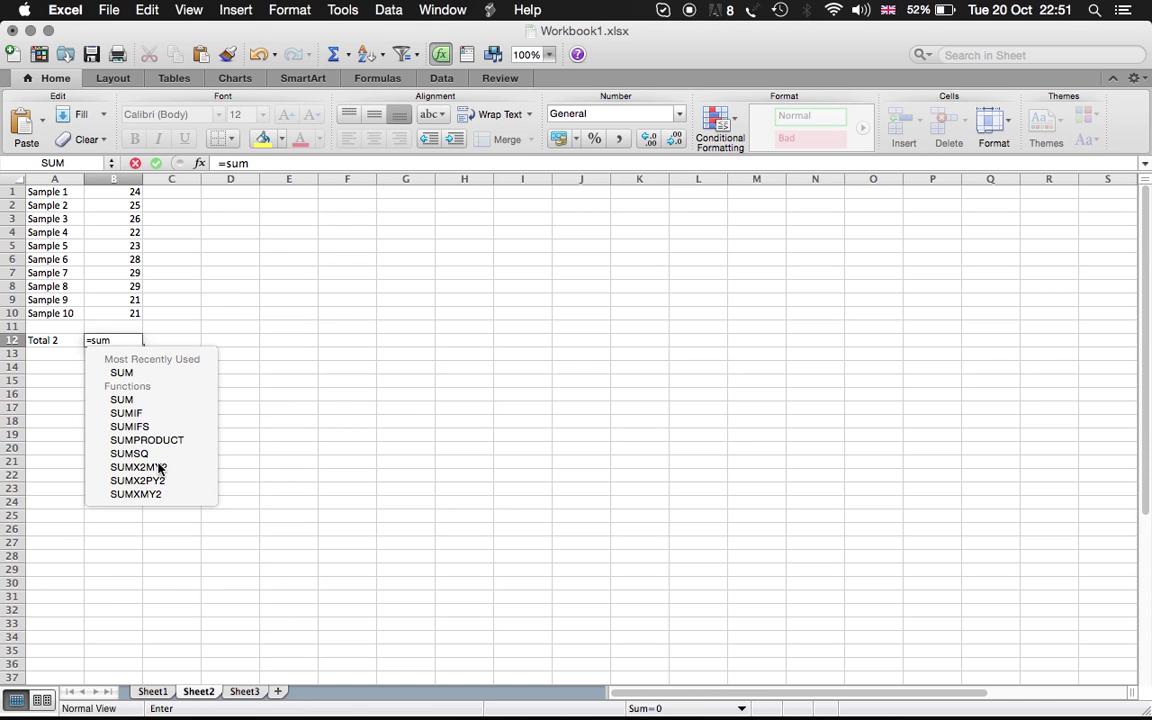
double_click(136, 373)
drag(133, 190, 134, 313)
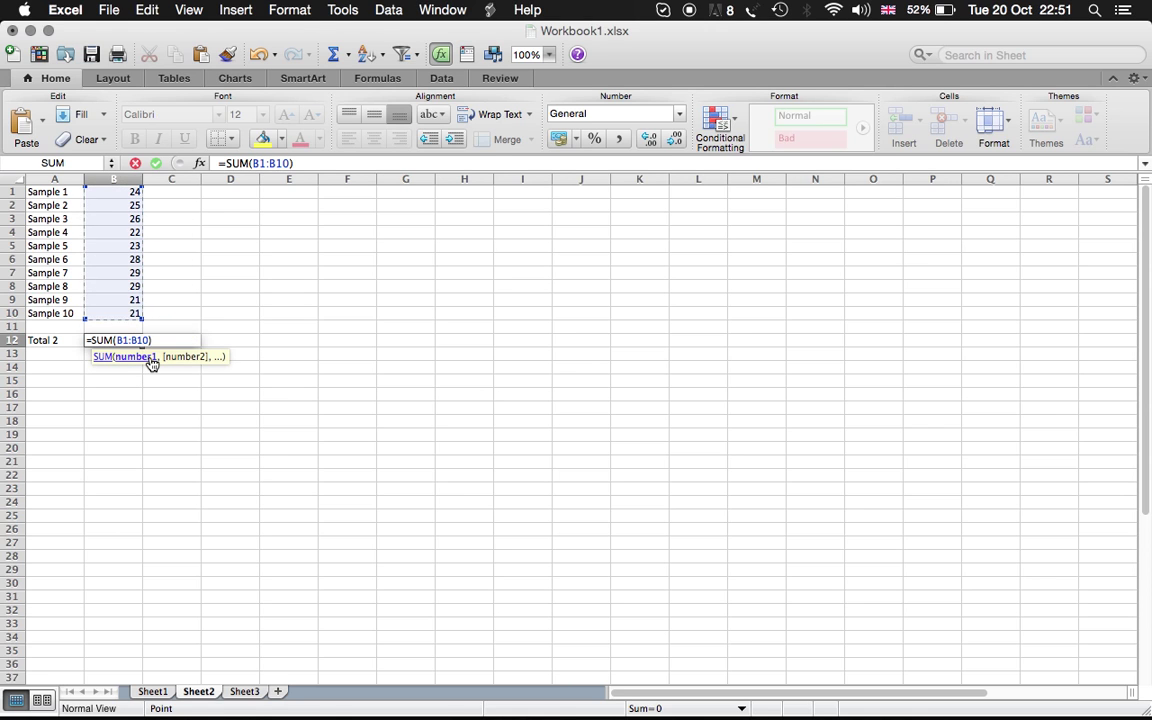
key(Return)
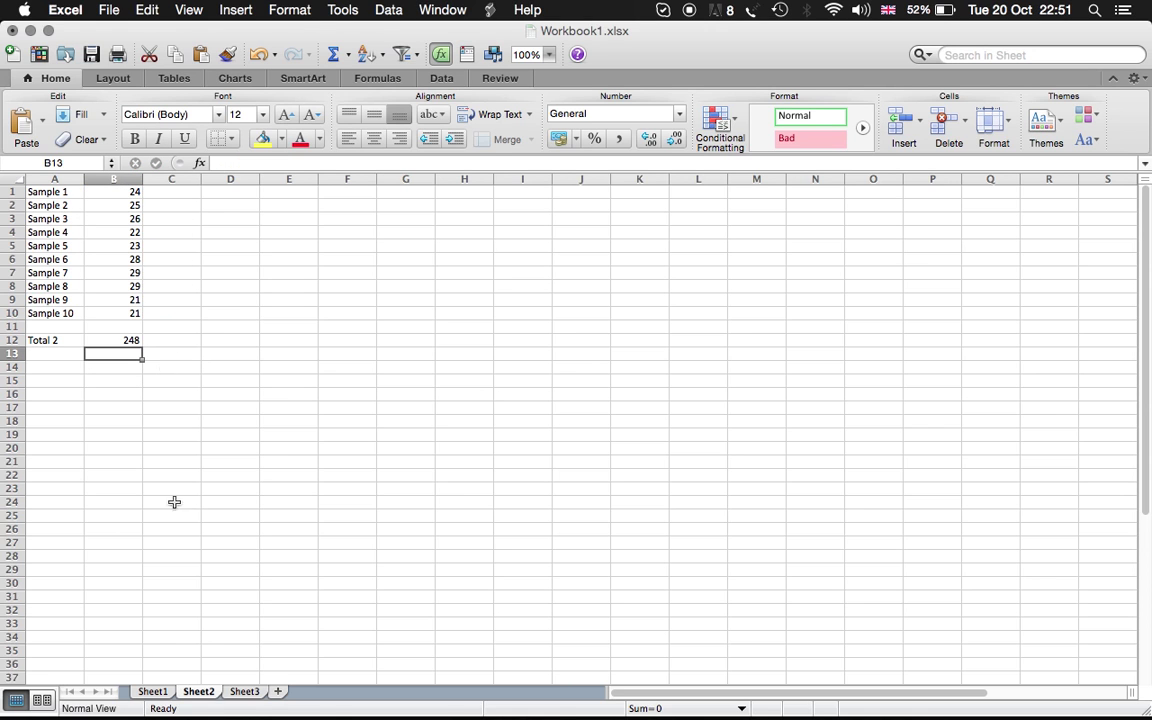
click(245, 692)
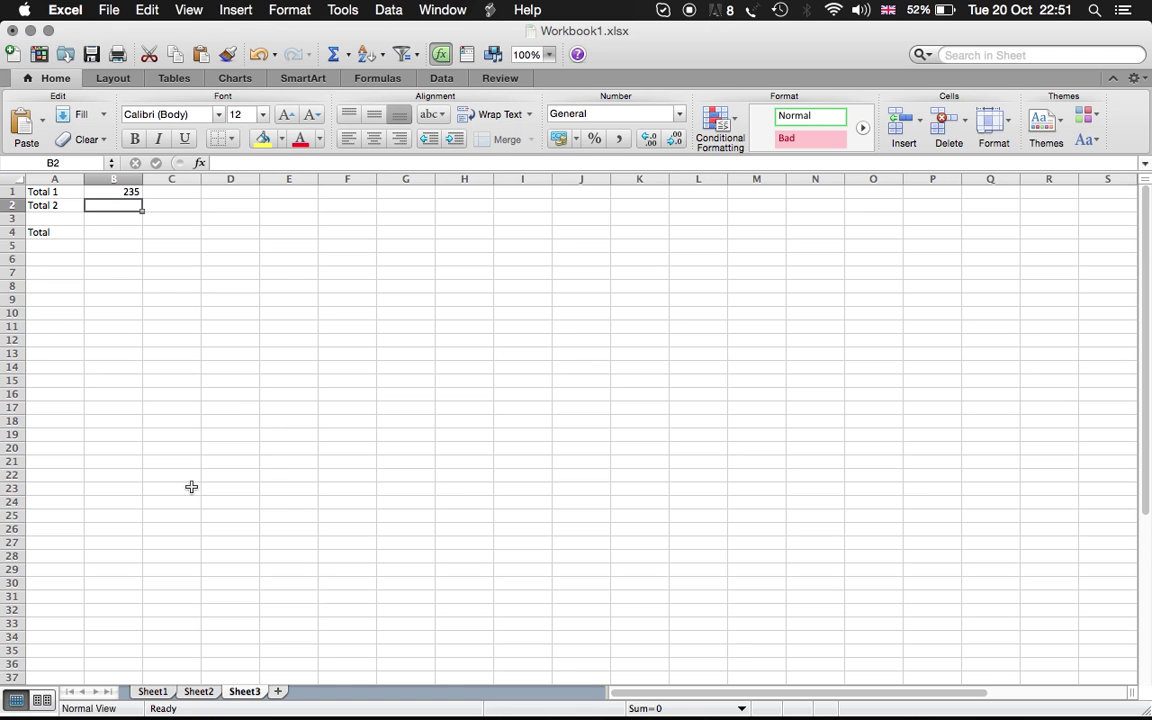
Clear the old link beside Total 1 in B1 and zoom the sheet to 200%.
click(122, 192)
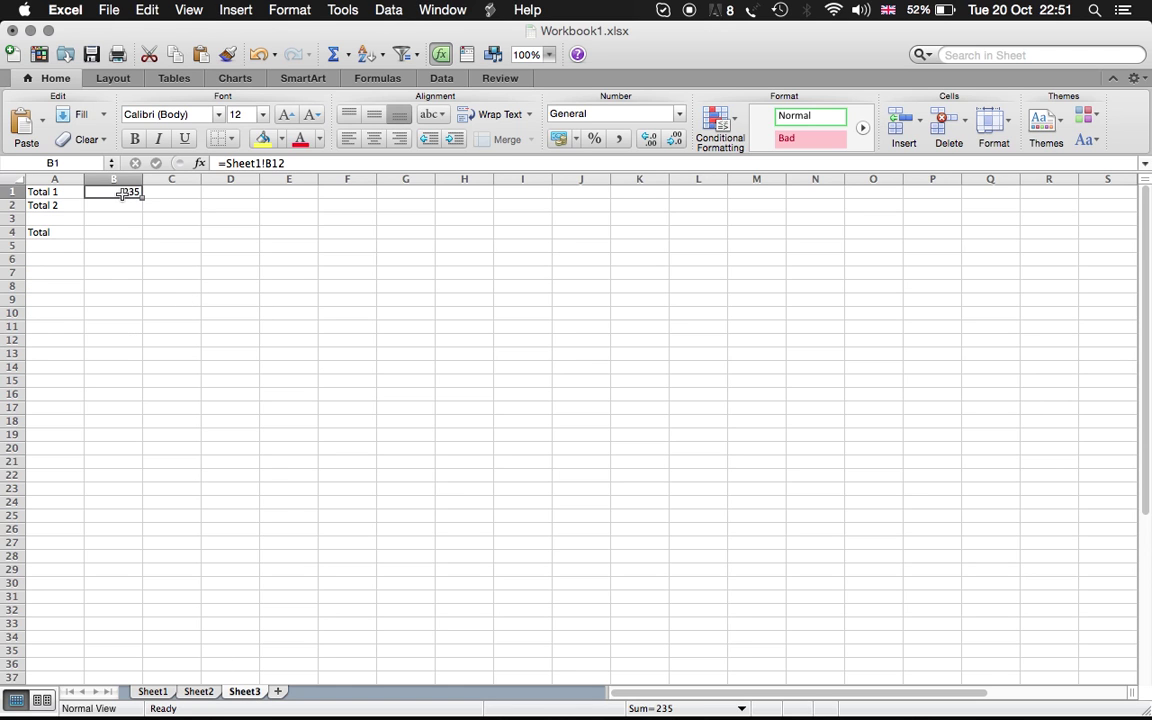
key(BackSpace)
click(129, 226)
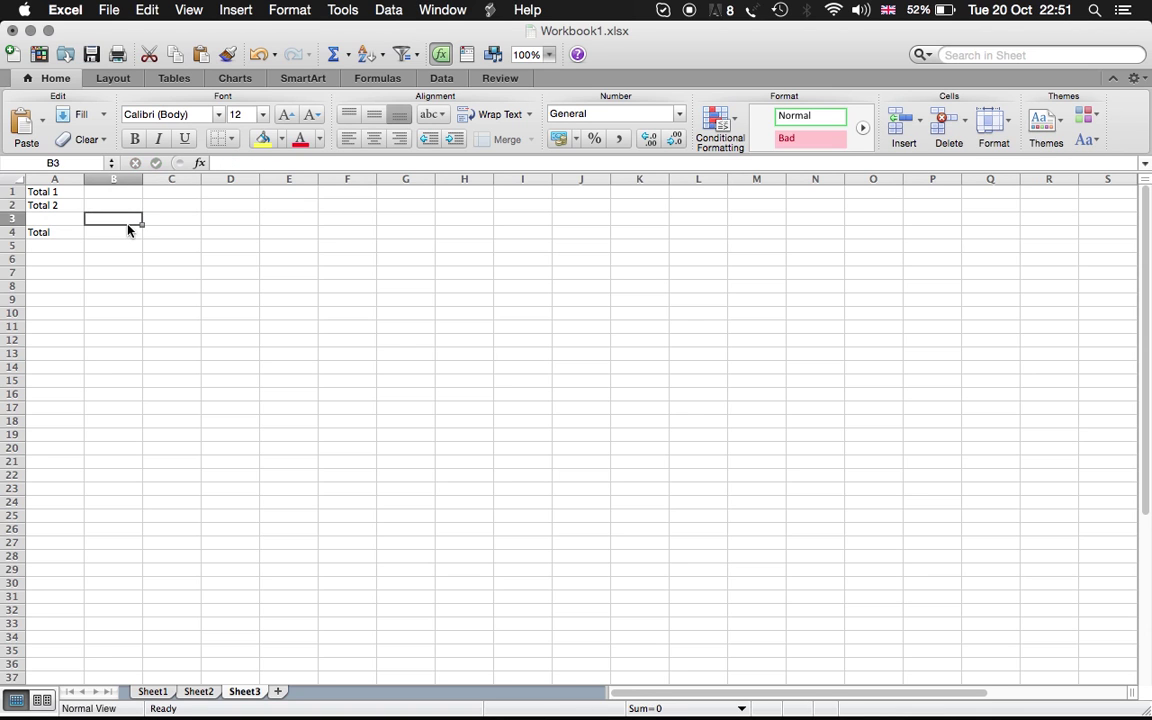
click(122, 191)
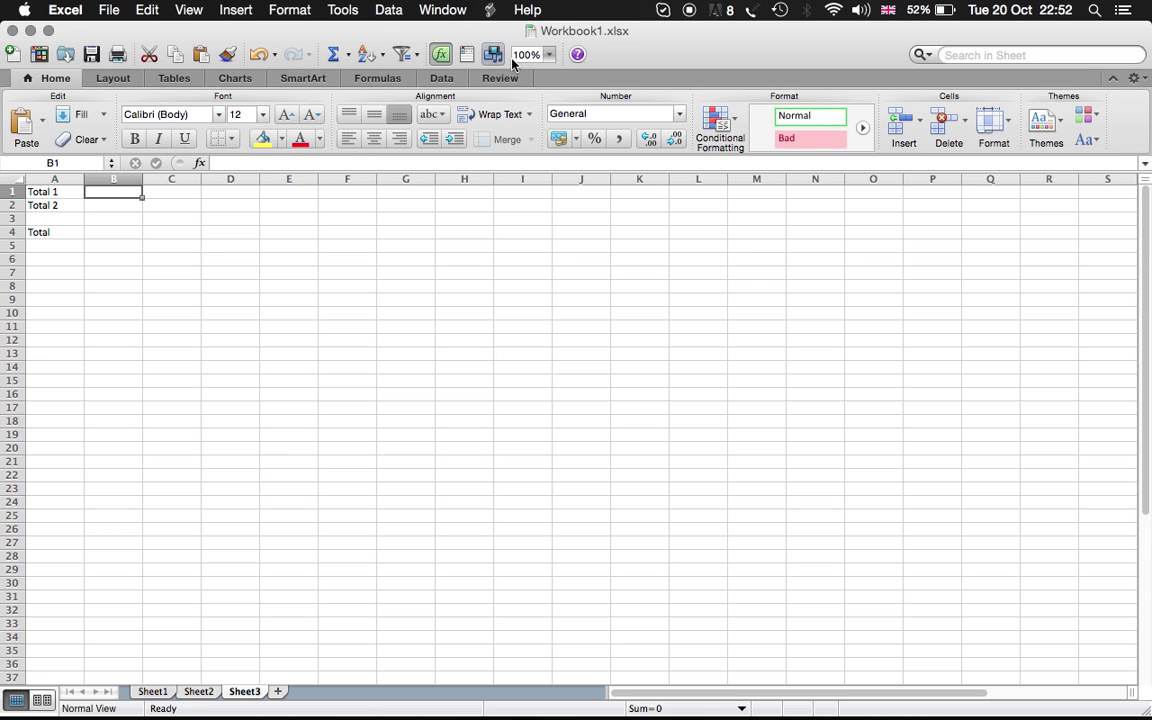
click(547, 56)
click(548, 74)
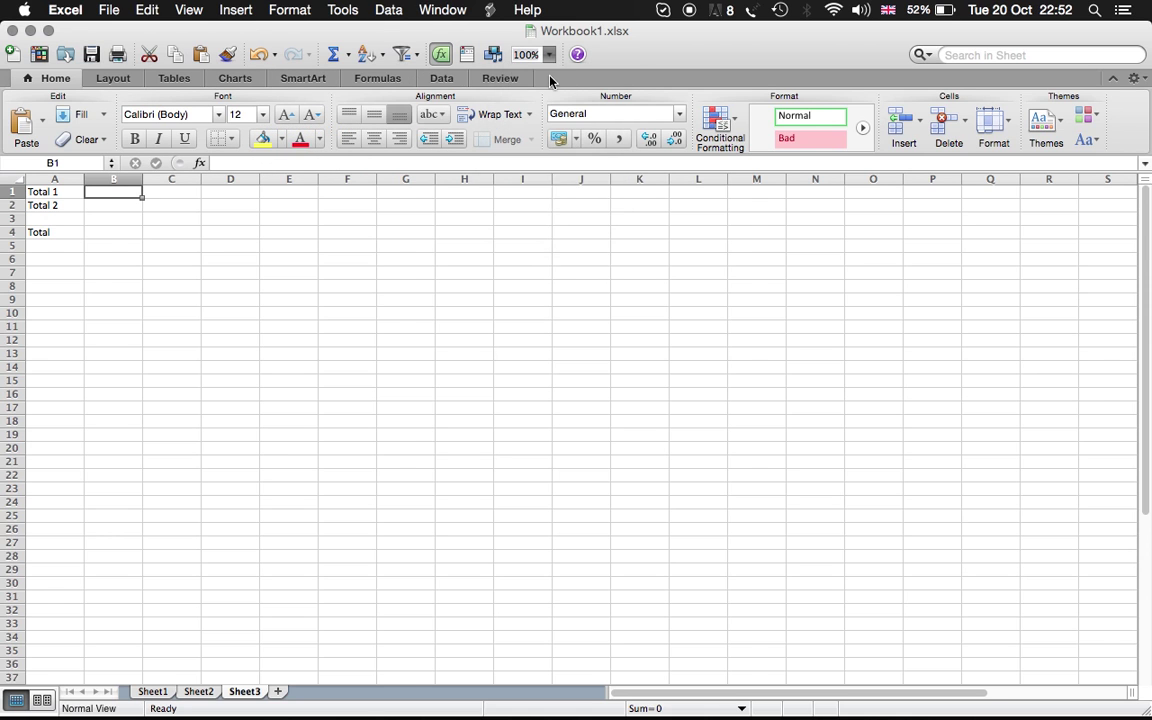
Enter =Sheet1!B12 in B1 so Total 1 shows 235, then start =Sheet2!B12 for Total 2.
text(=)
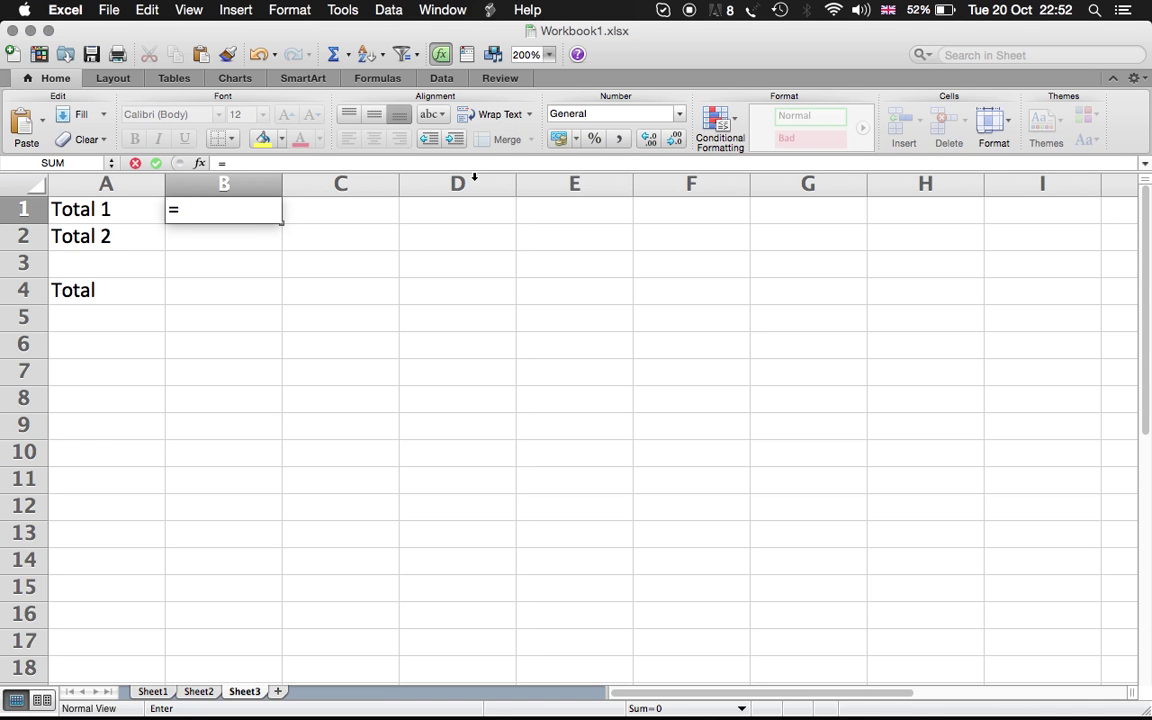
text(SUM)
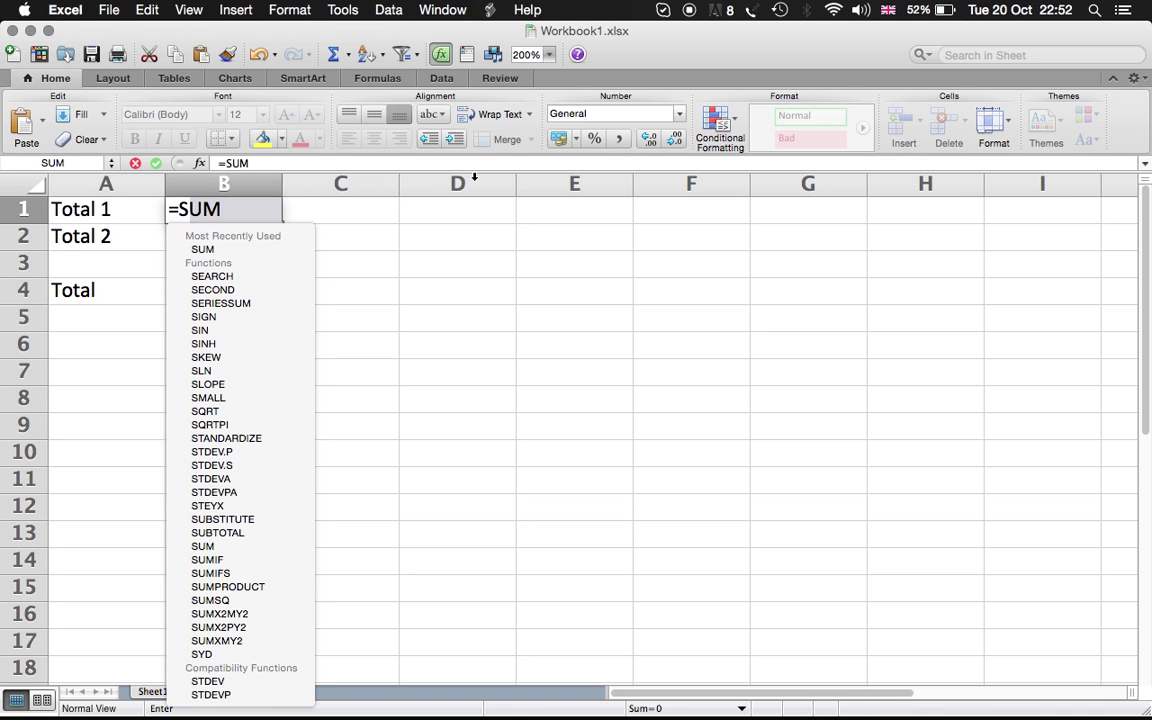
key(BackSpace)
key(BackSpace)
text(hett)
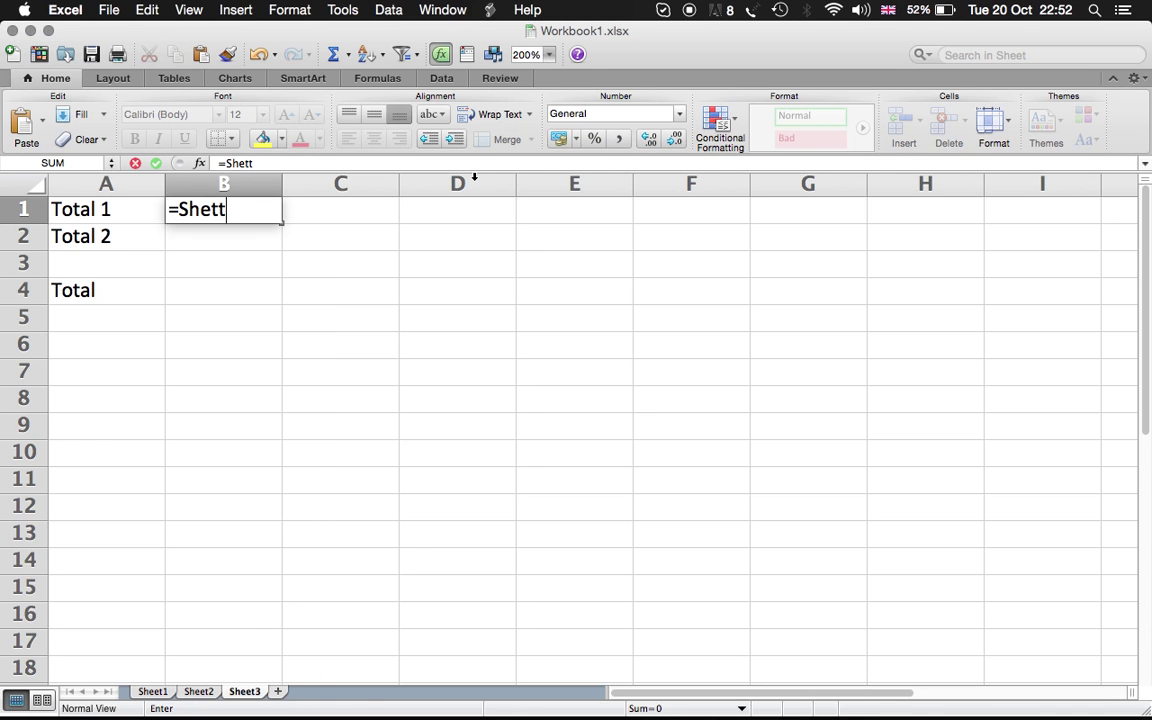
key(BackSpace)
key(BackSpace)
text(et1!)
text(B1)
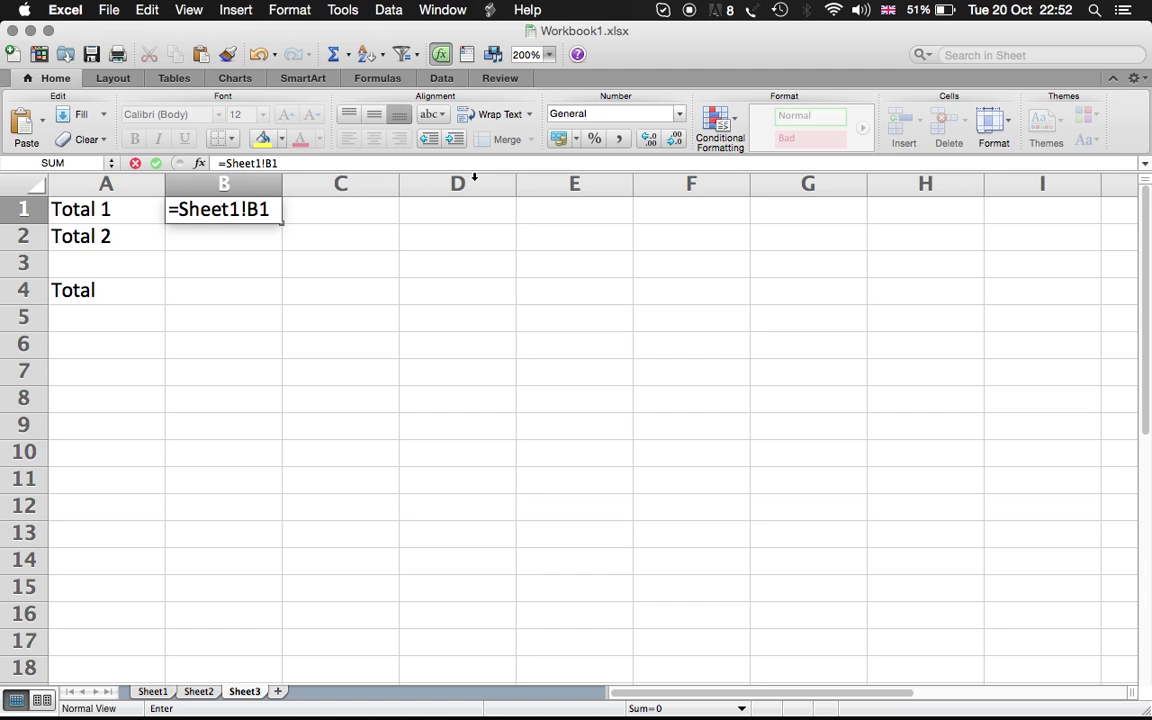
text(2)
key(Return)
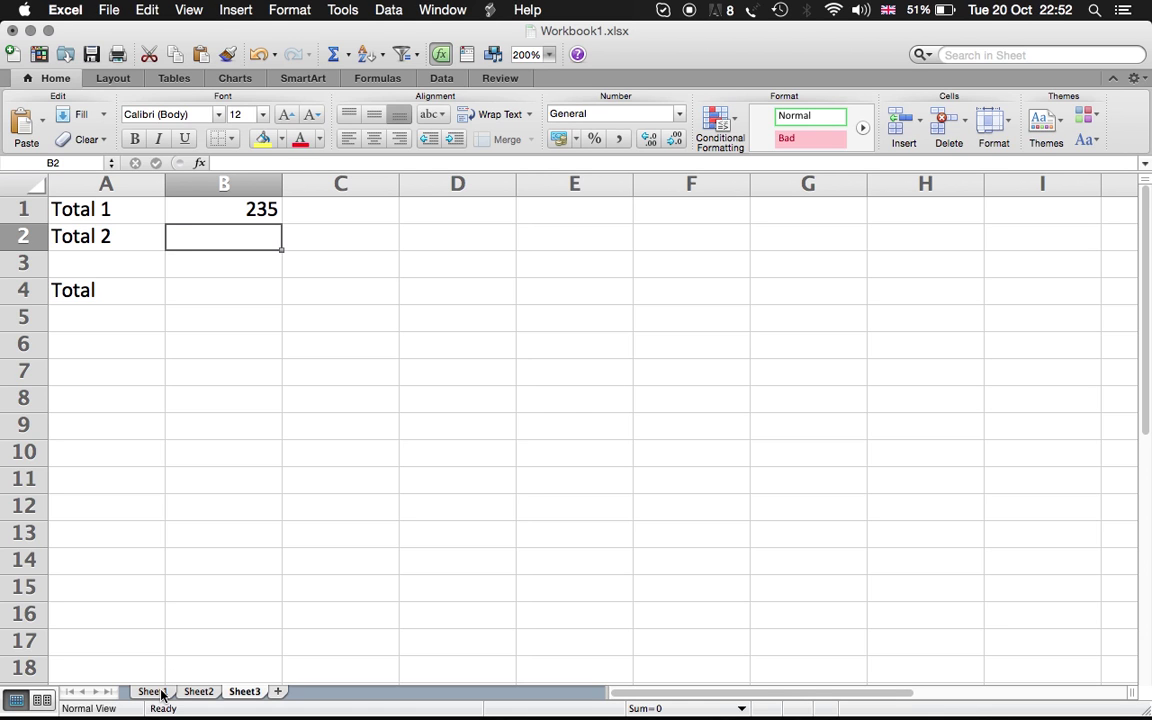
text(=)
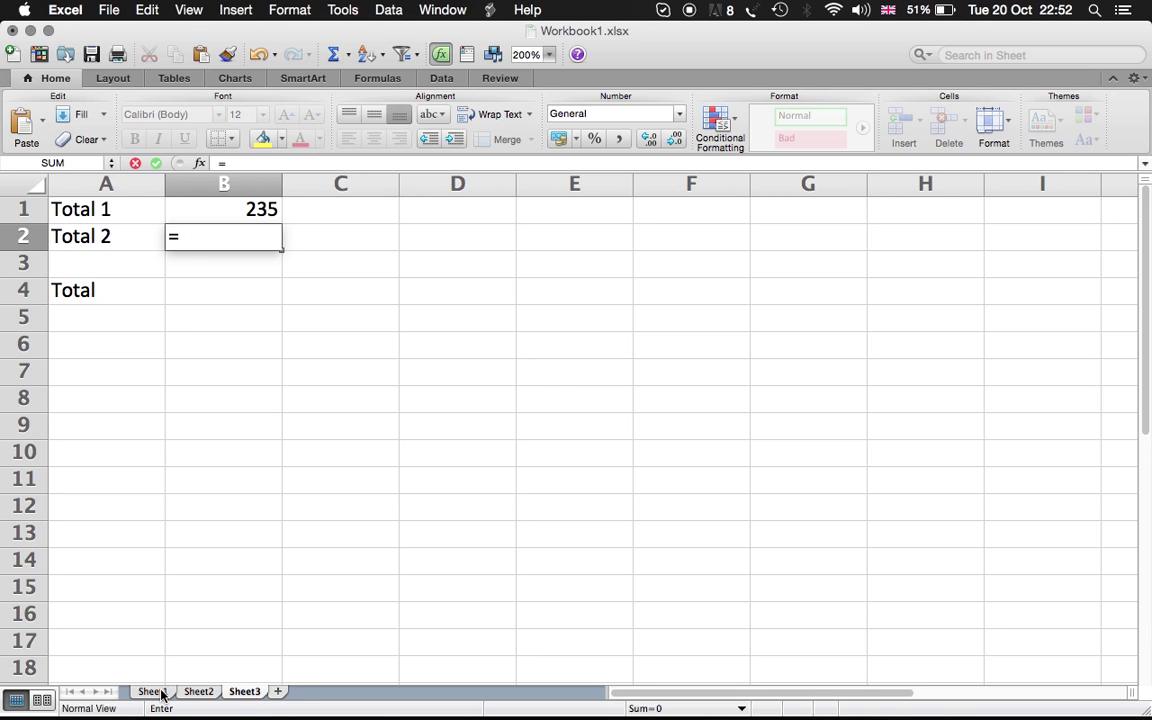
text(Sheet2!)
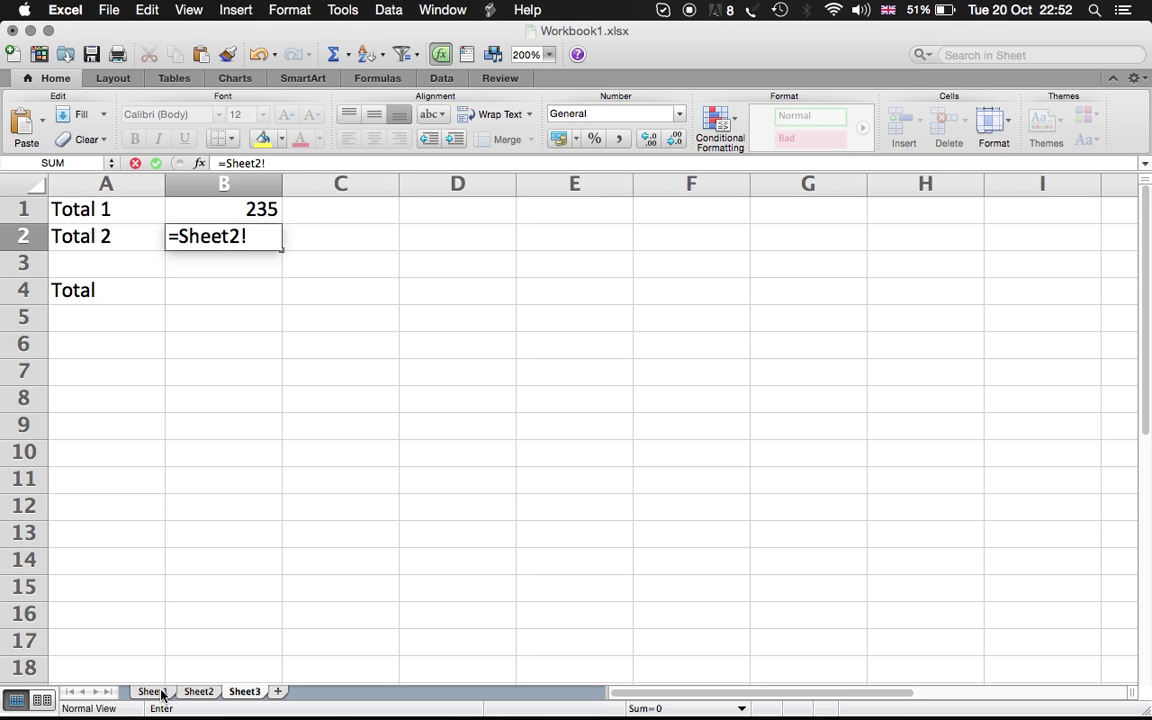
text(B12)
Commit Total 2 as =Sheet2!B12 (248) and set Total to =SUM(B1:B2), giving 483.
key(Return)
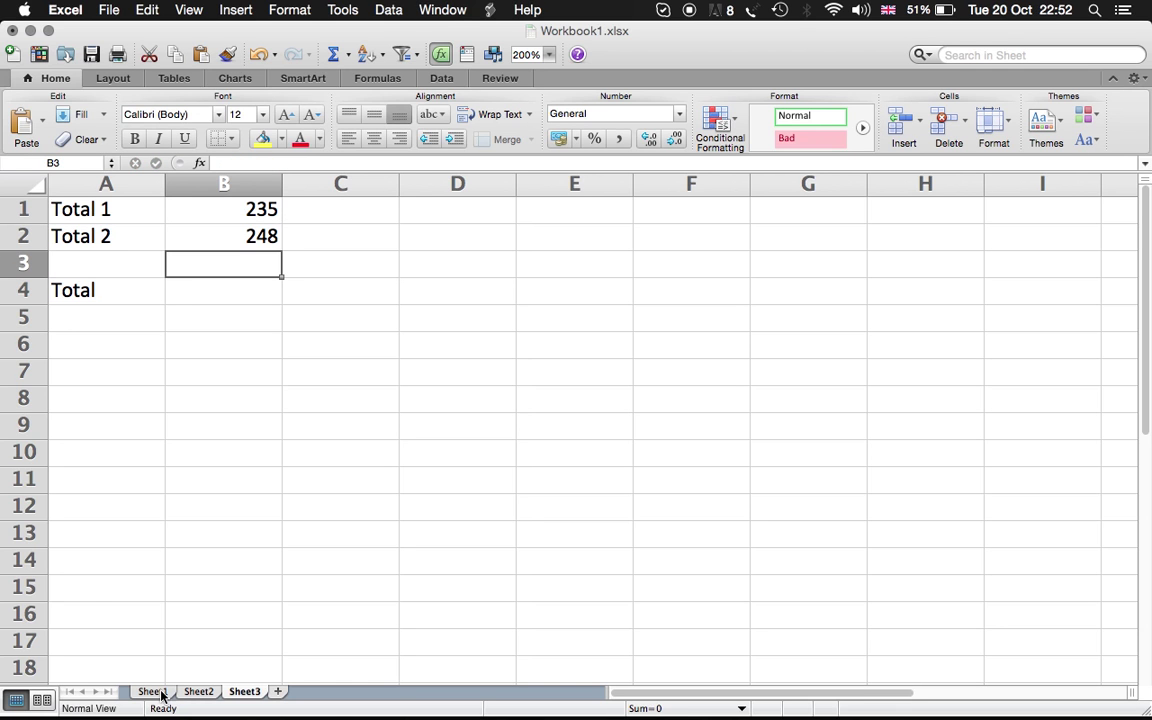
click(211, 291)
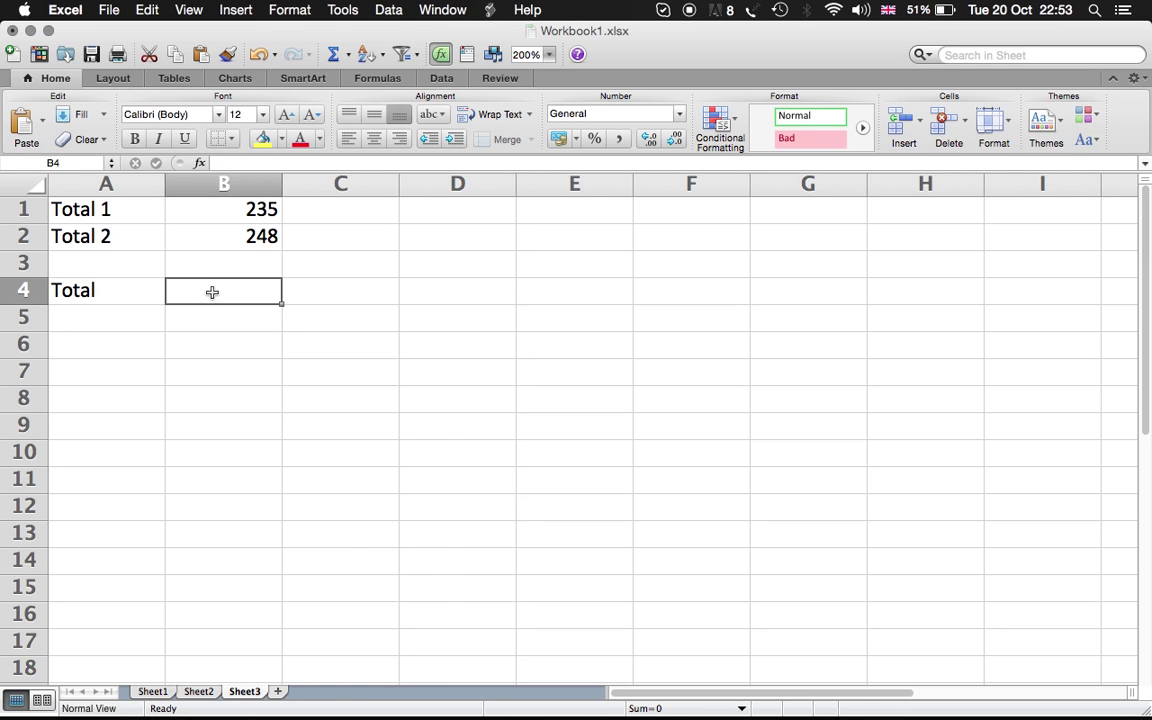
text(=sum)
double_click(219, 330)
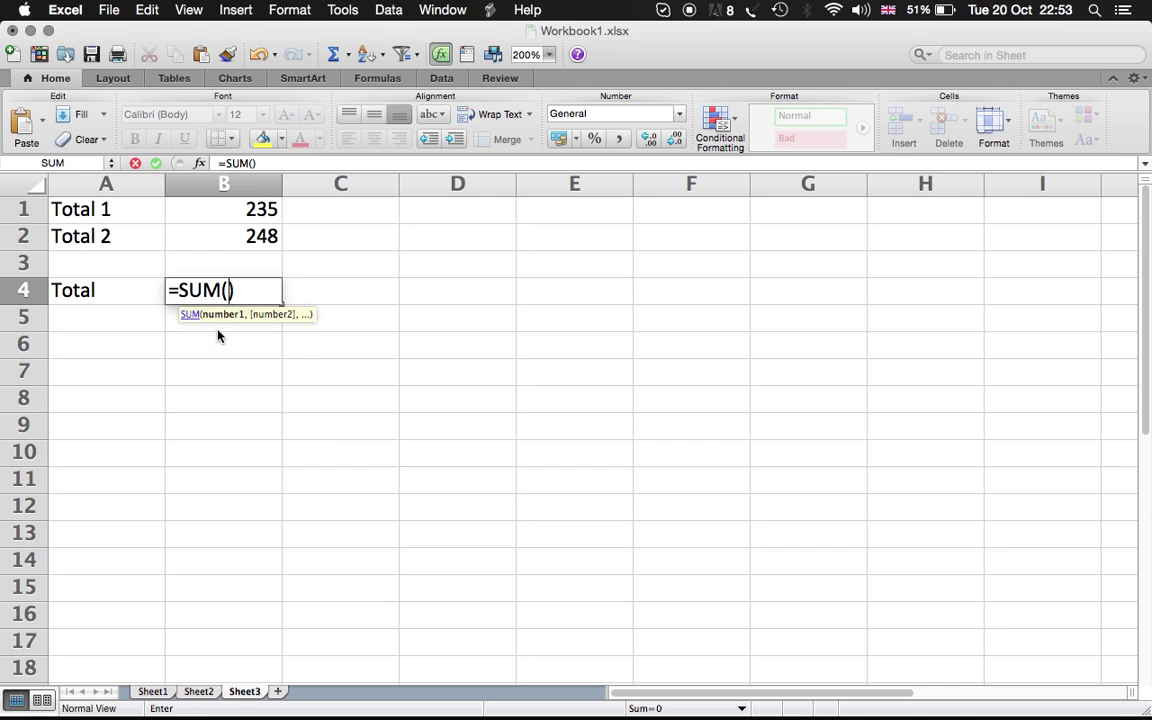
drag(263, 206, 254, 237)
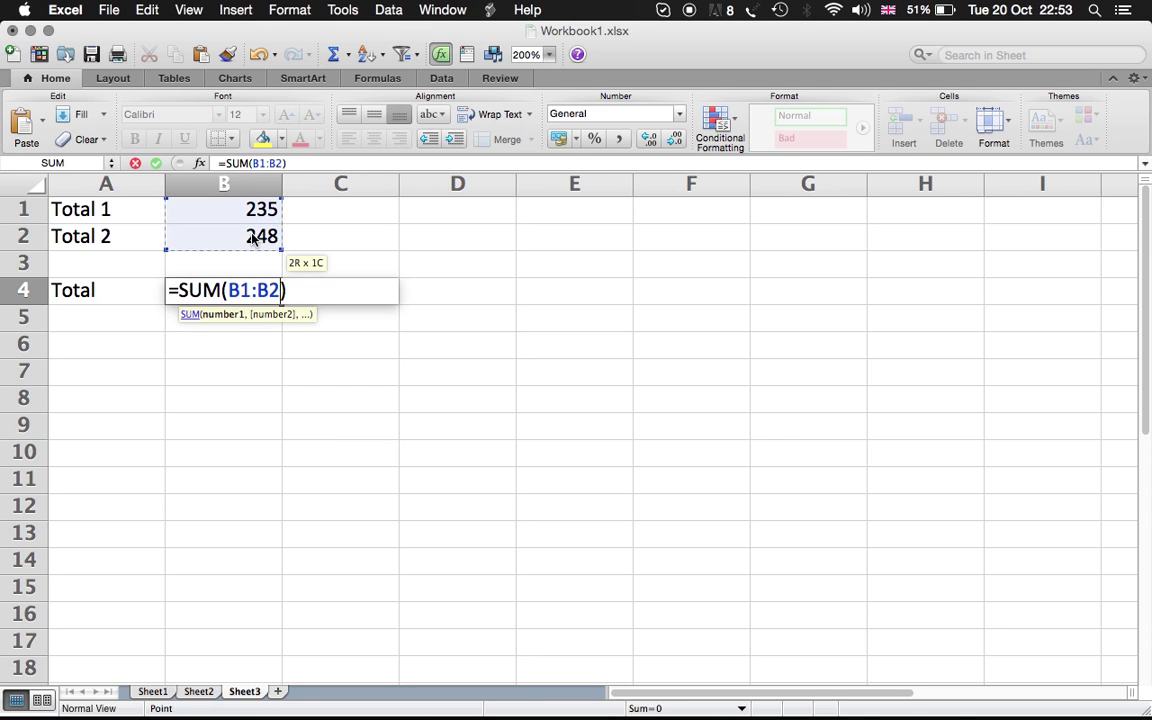
key(Return)
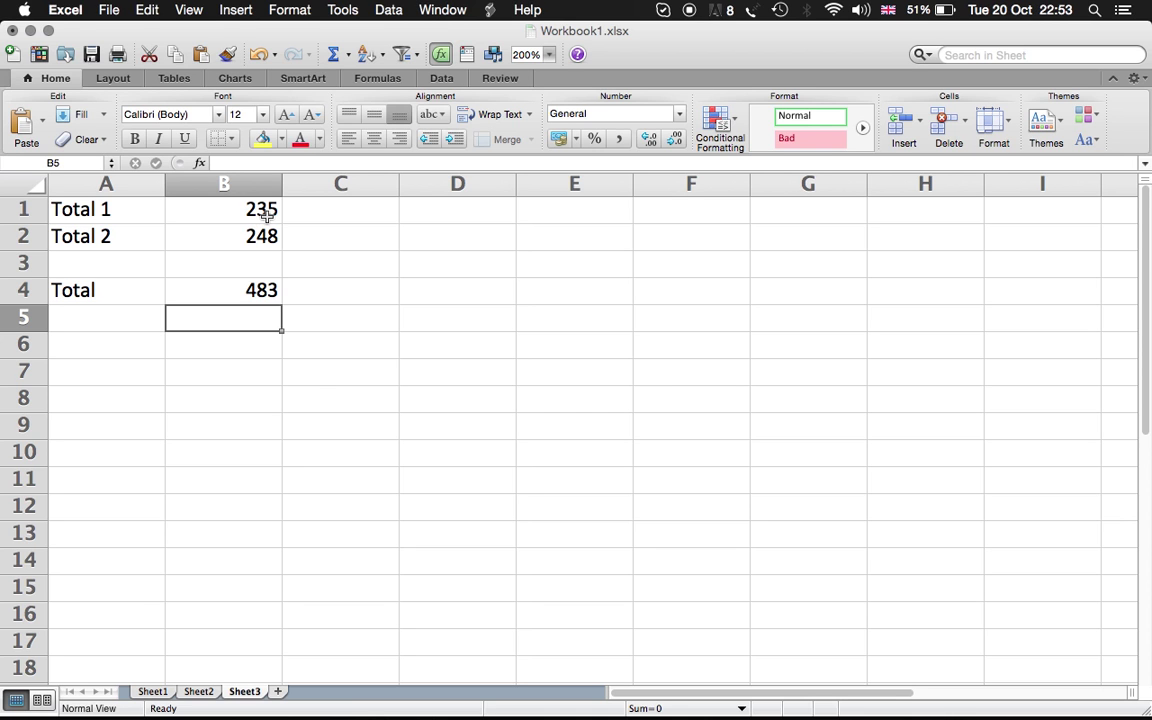
Change Sample 3 on Sheet1 from 26 to 36.
click(165, 693)
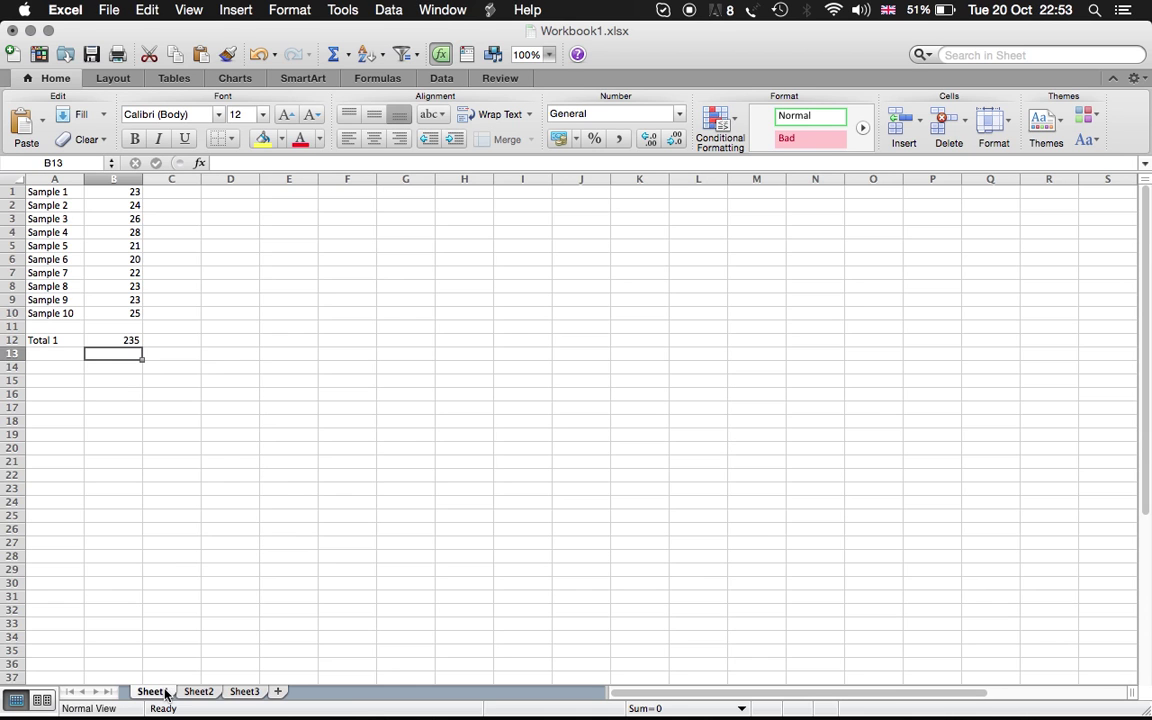
click(127, 224)
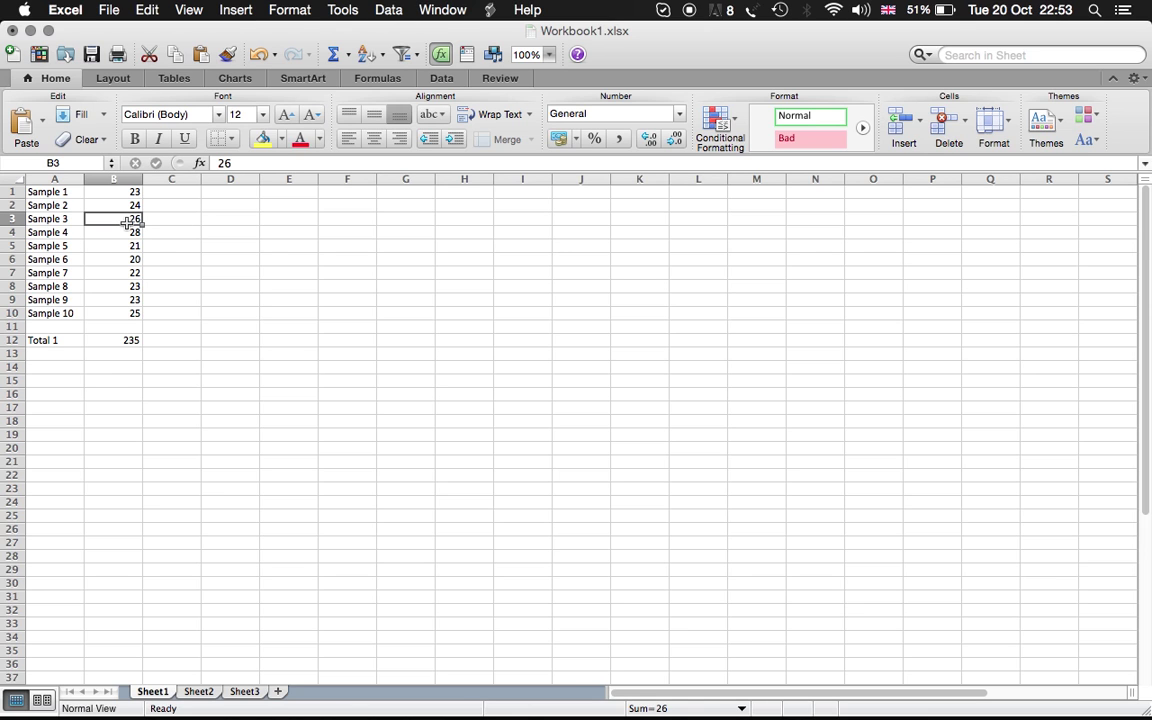
text(36)
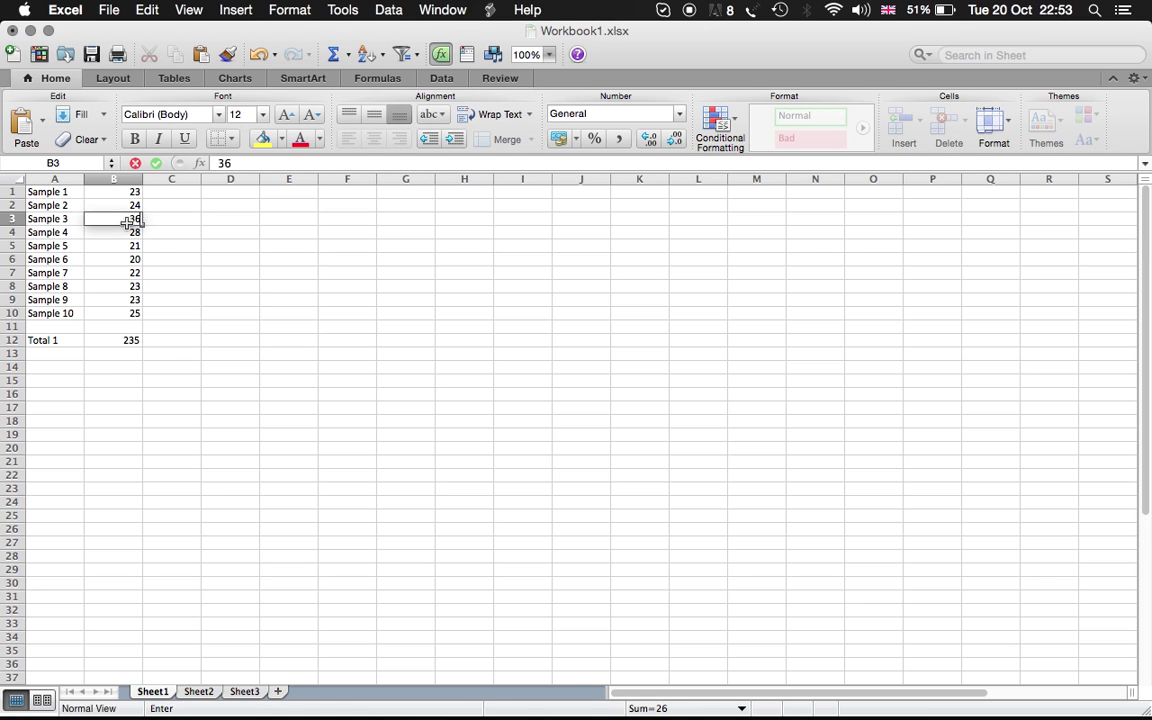
key(Return)
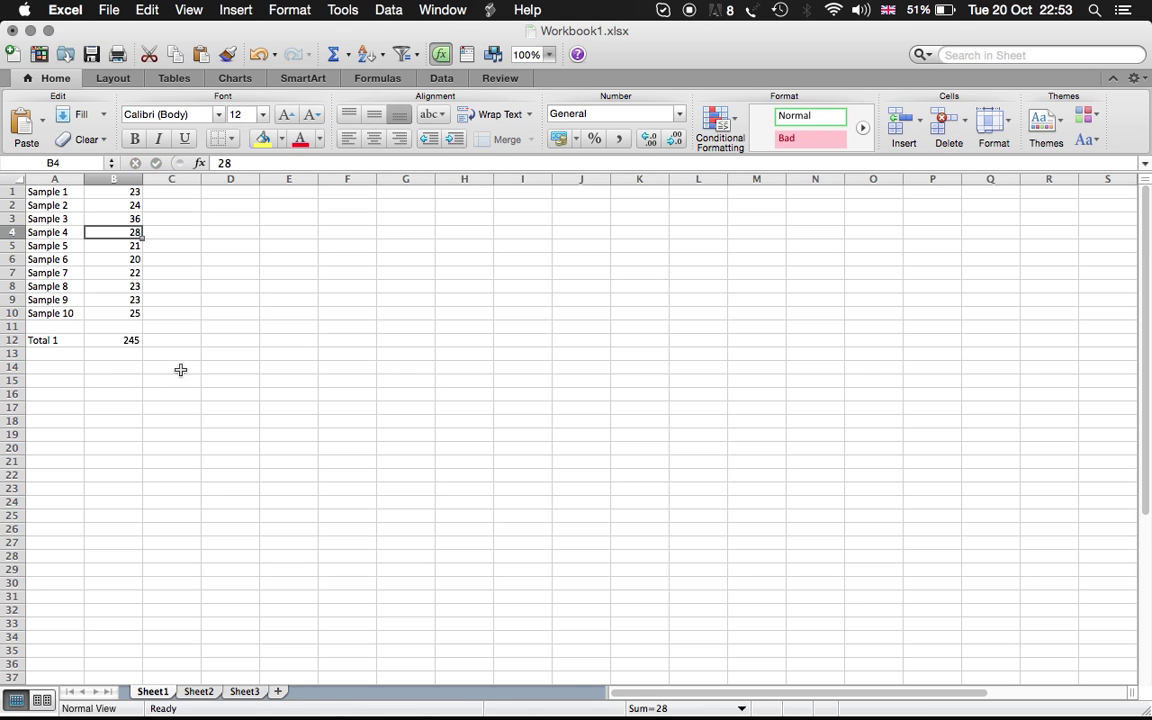
Save and close Workbook1 with Total 493, then open Workbook2 from the desktop.
click(244, 691)
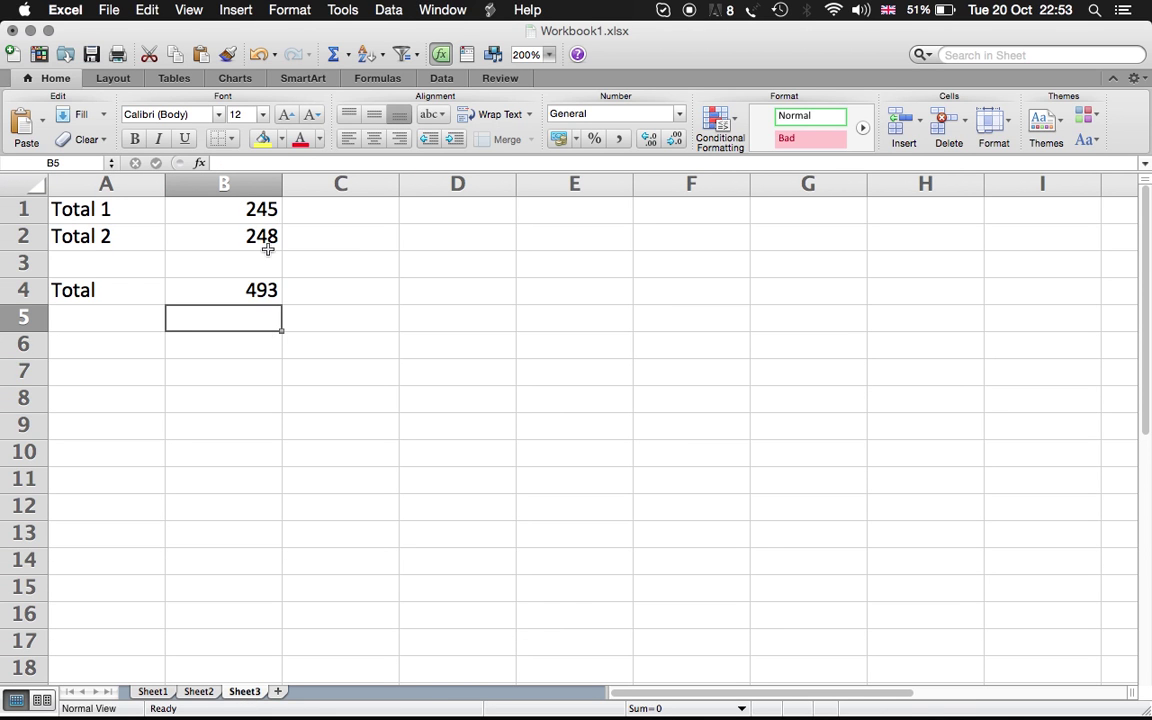
click(91, 54)
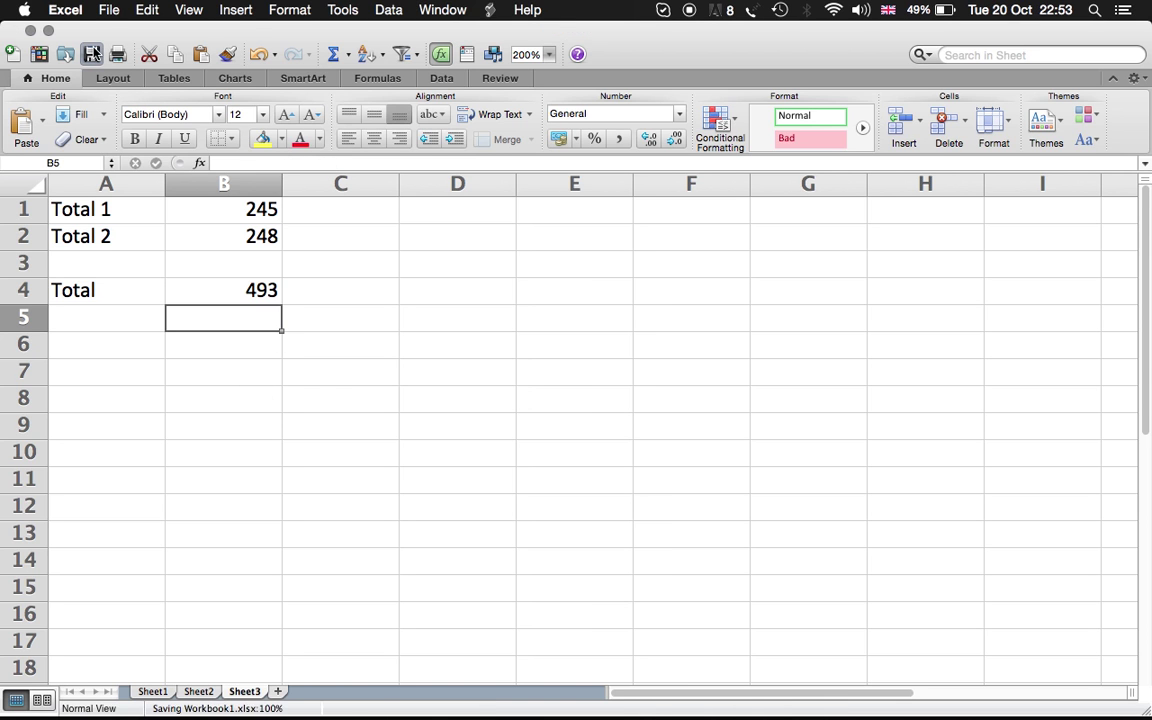
click(12, 31)
key(super+q)
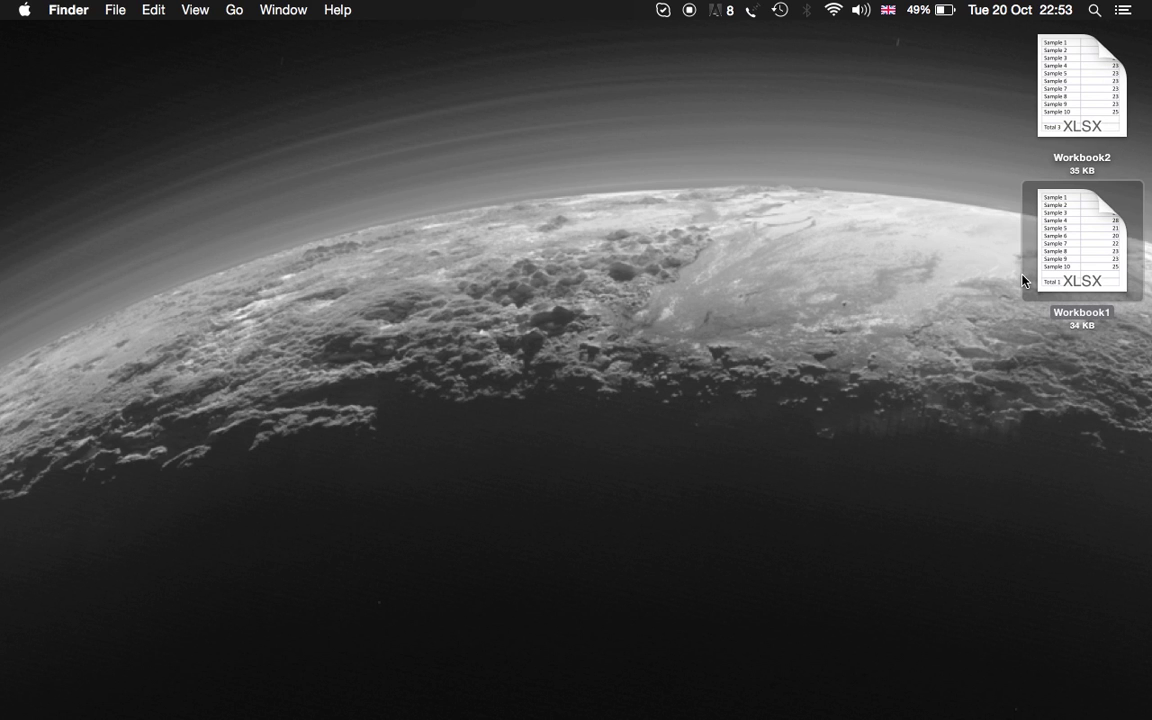
double_click(1062, 97)
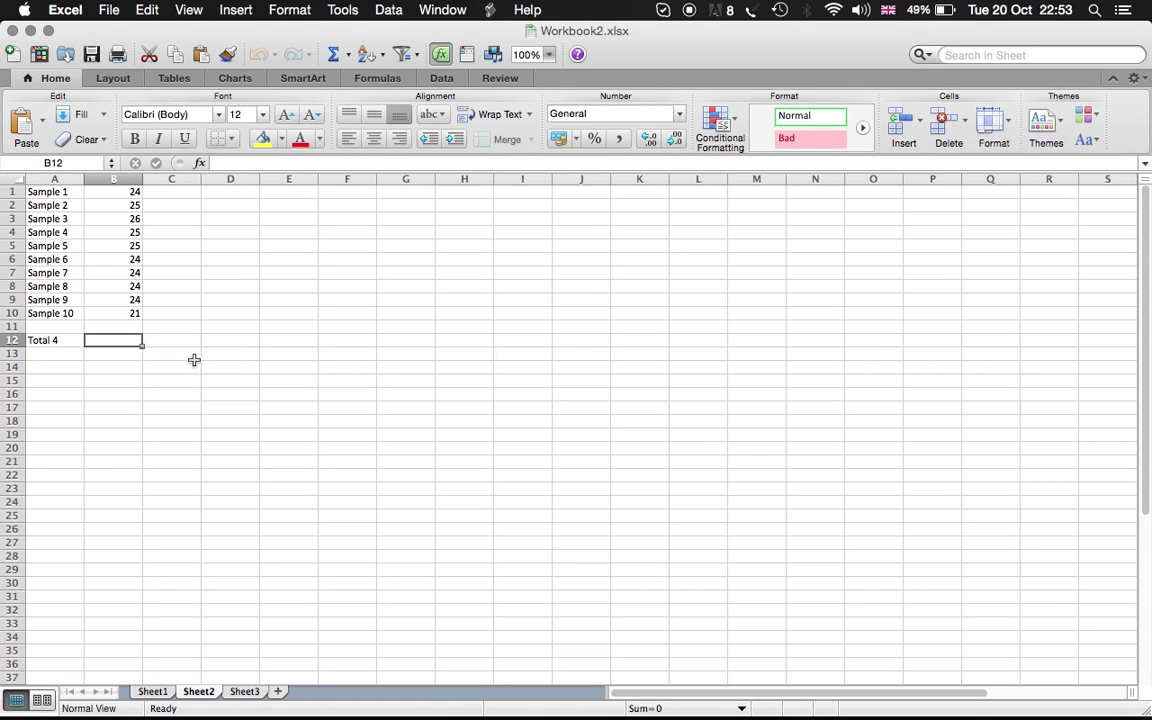
Start a sum formula for Total 3 in Sheet1's B12, then abandon the muddled attempt.
click(150, 691)
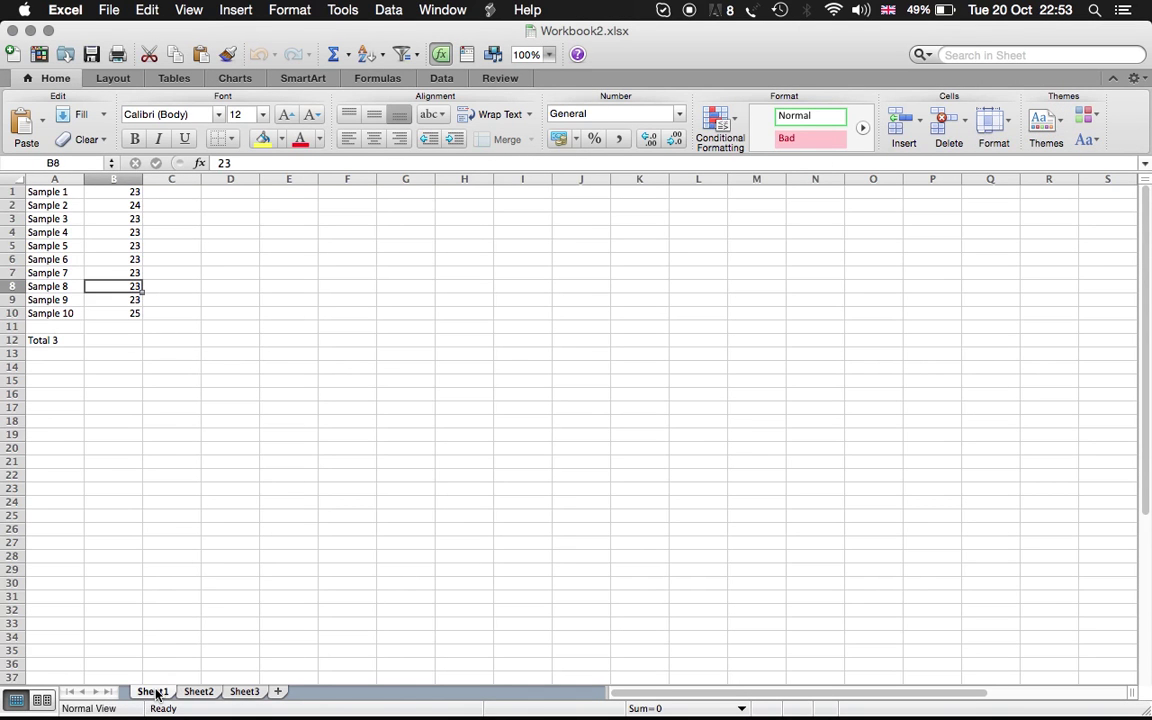
click(104, 338)
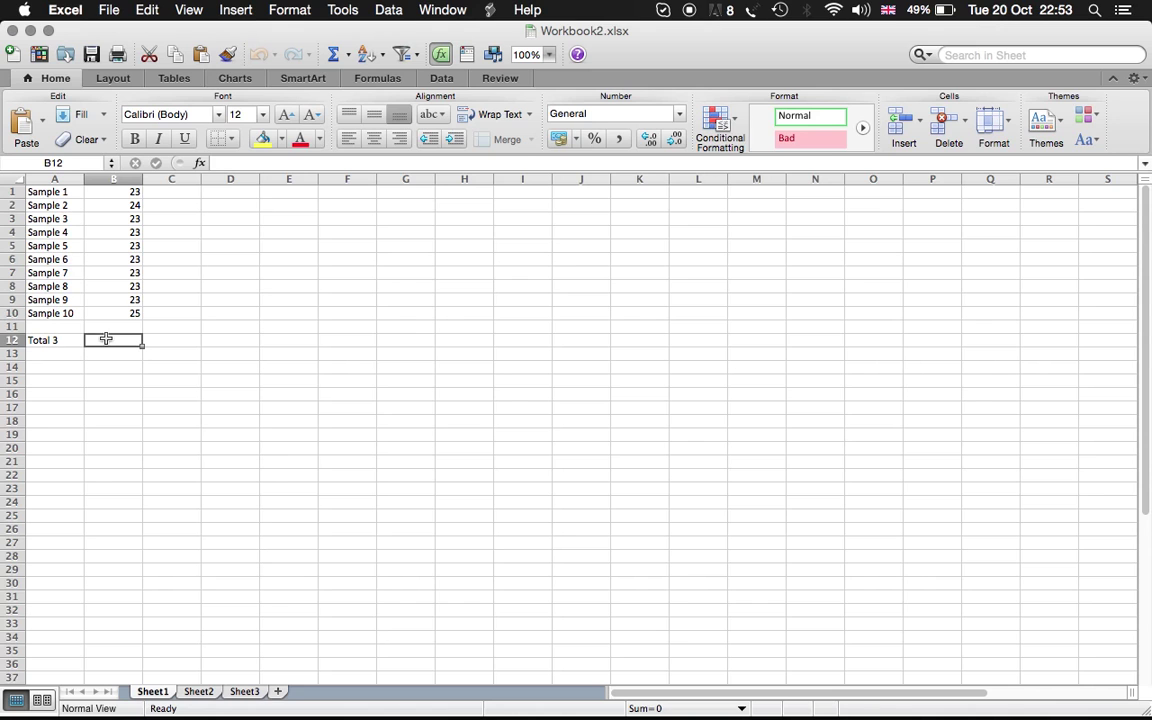
text(=)
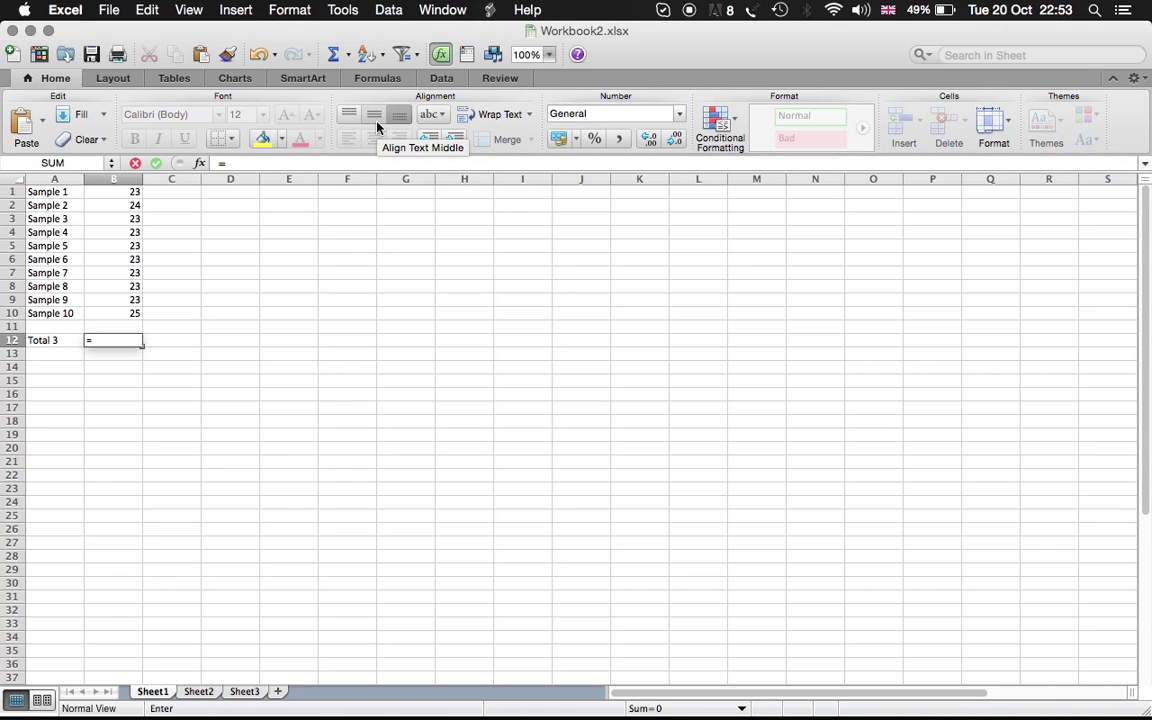
text(sum)
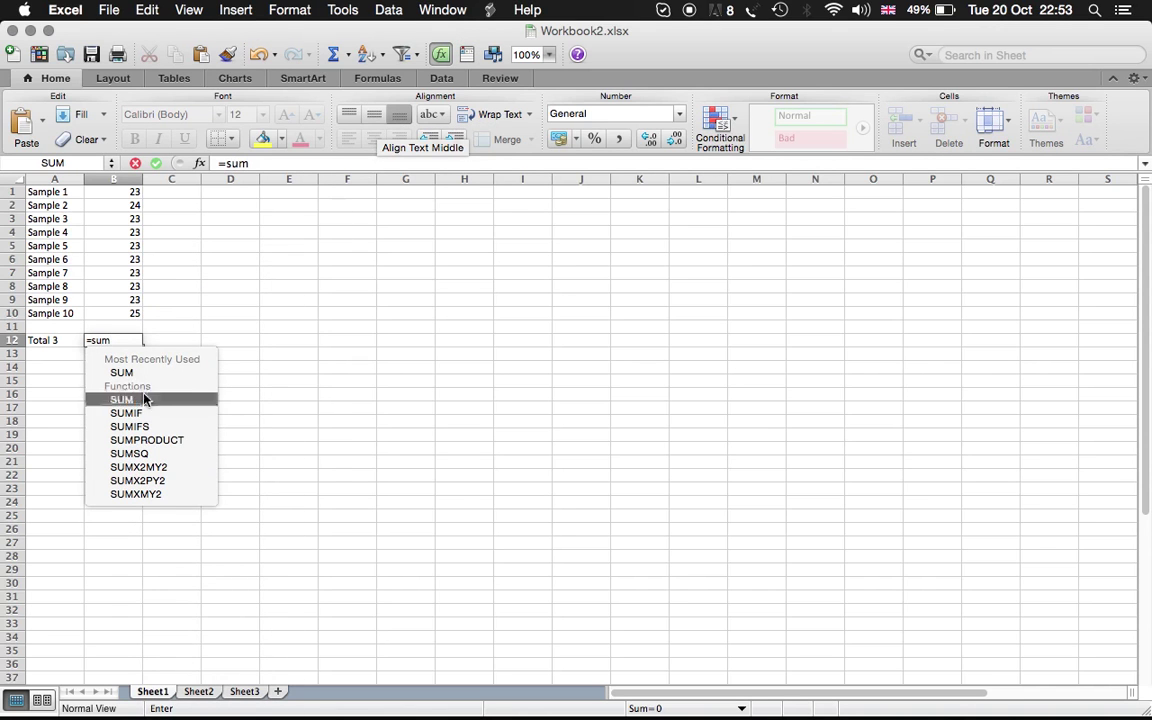
double_click(138, 373)
click(118, 192)
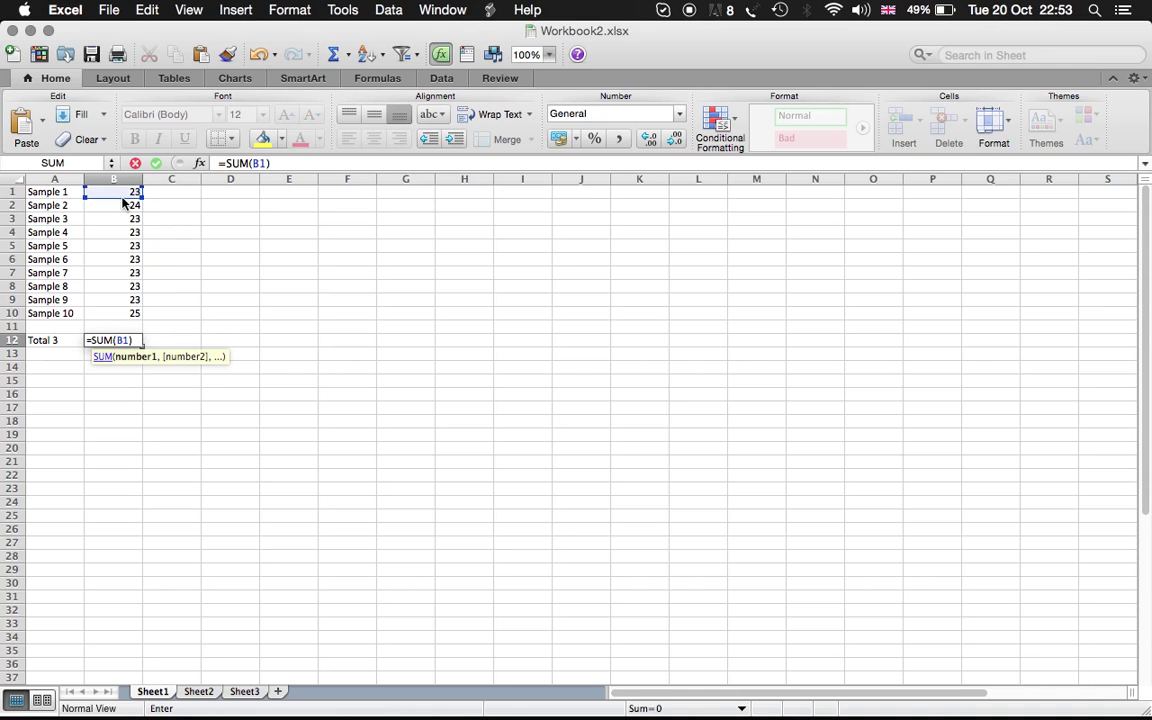
text(+)
click(122, 205)
text(+)
drag(120, 192, 122, 313)
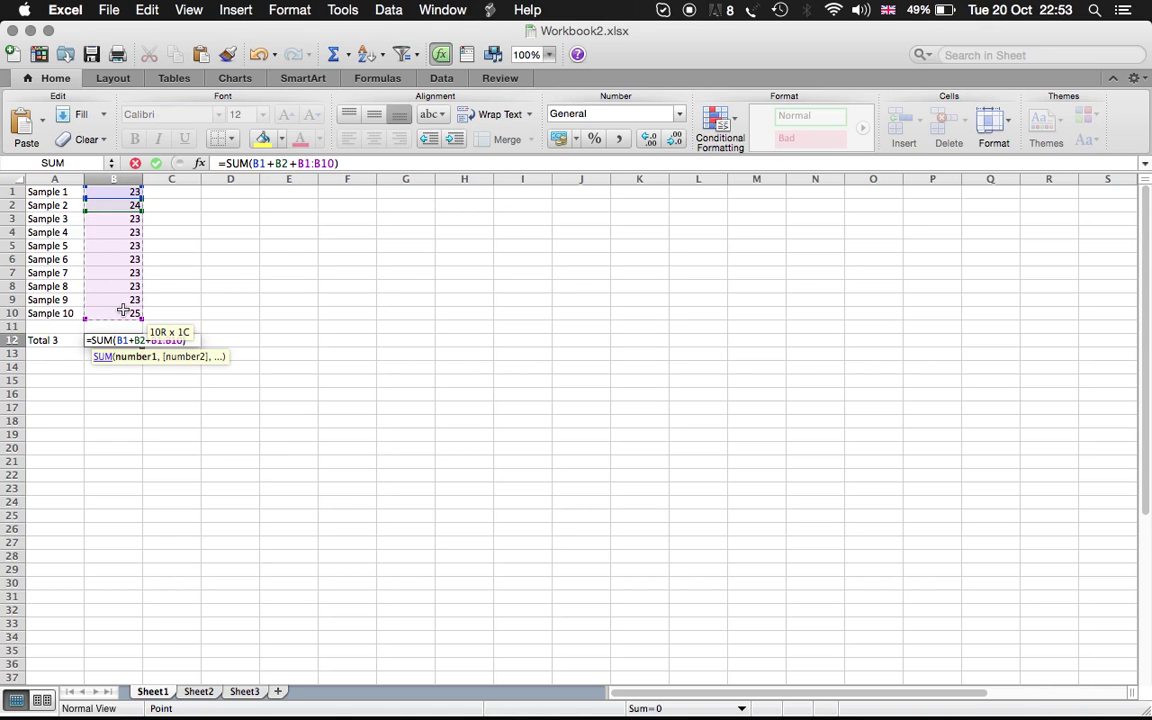
key(Escape)
Keep B10 at 25 and enter =SUM(B1:B10) in B12, giving Total 3 of 233.
click(125, 315)
text(=sum)
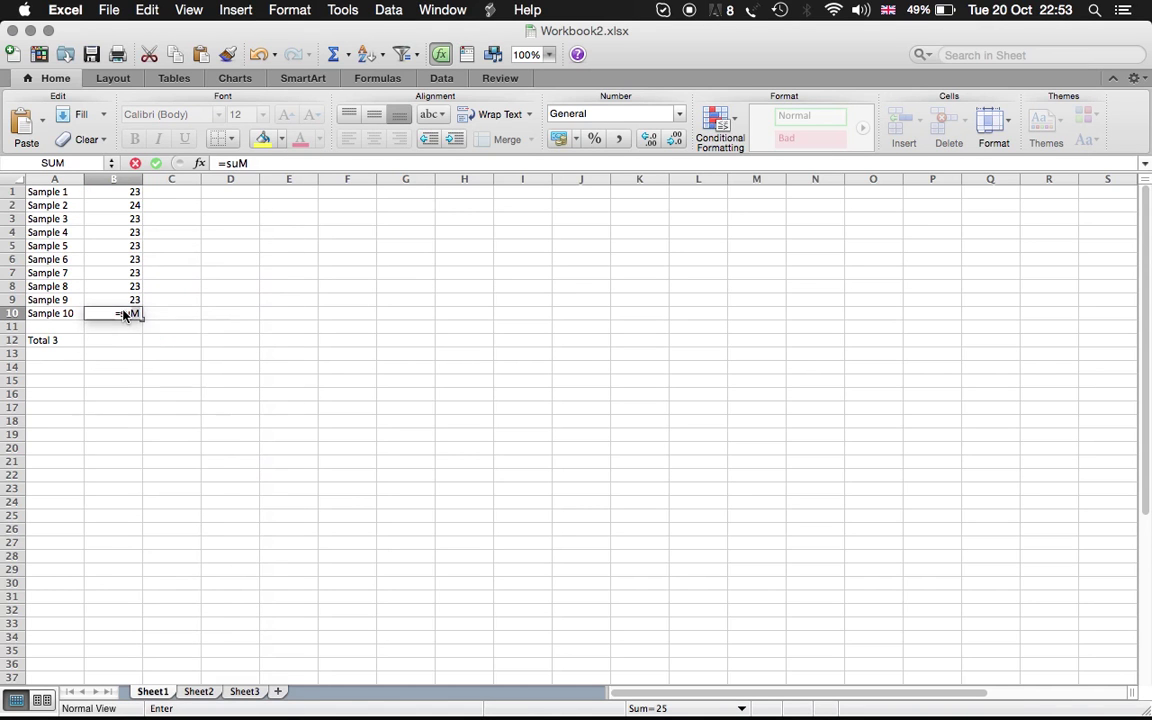
click(121, 345)
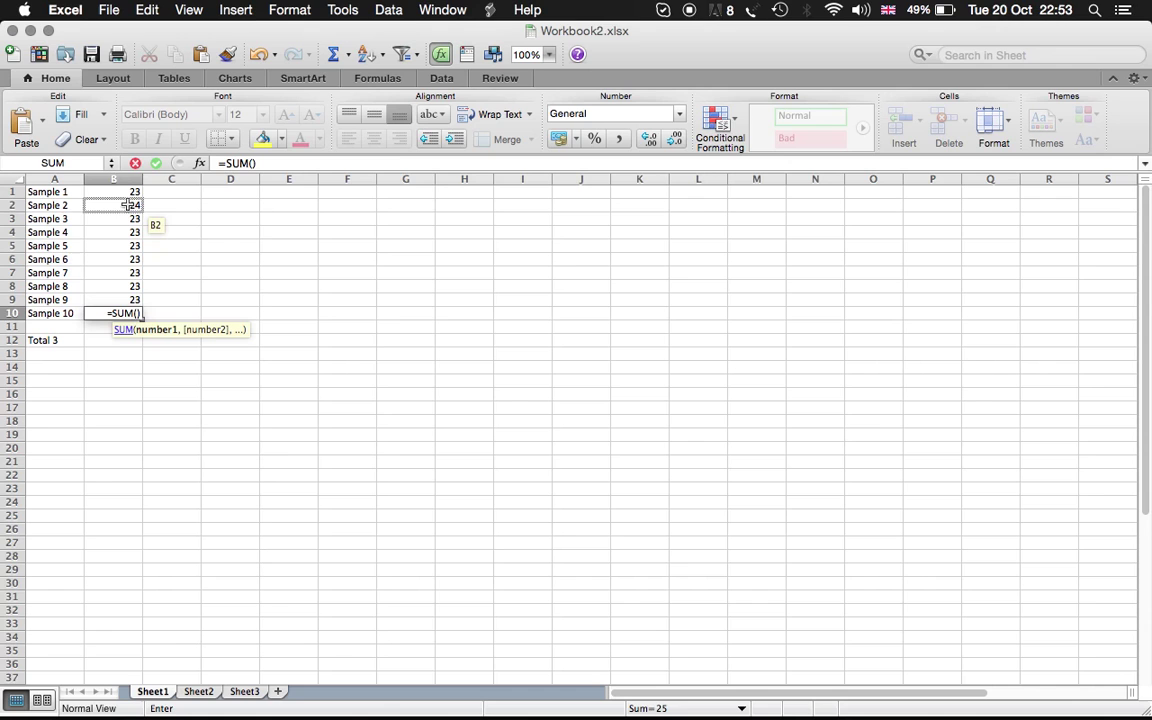
key(Escape)
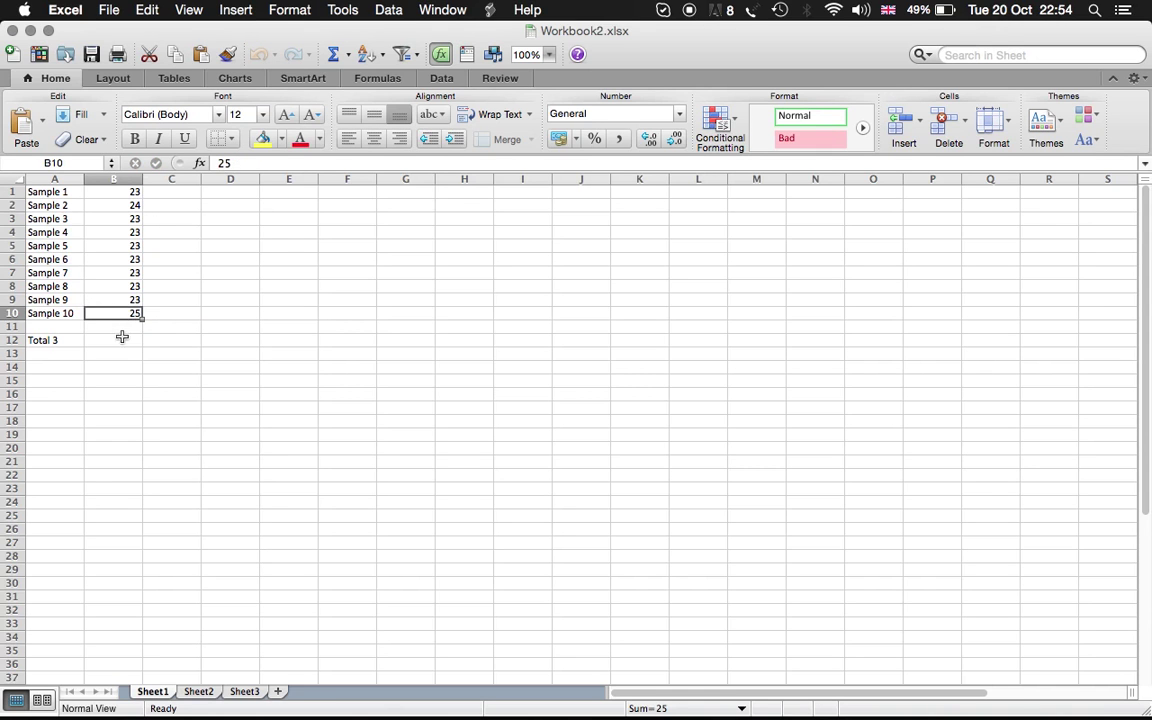
click(122, 340)
text(=sum)
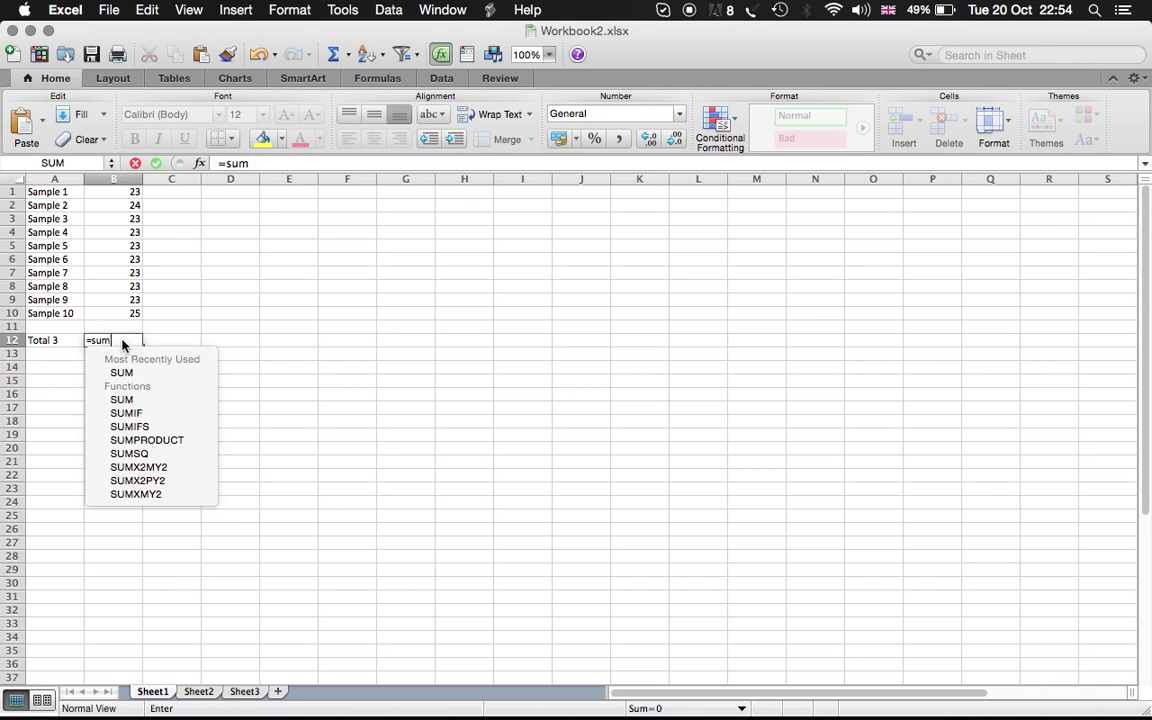
click(100, 373)
drag(128, 192, 127, 318)
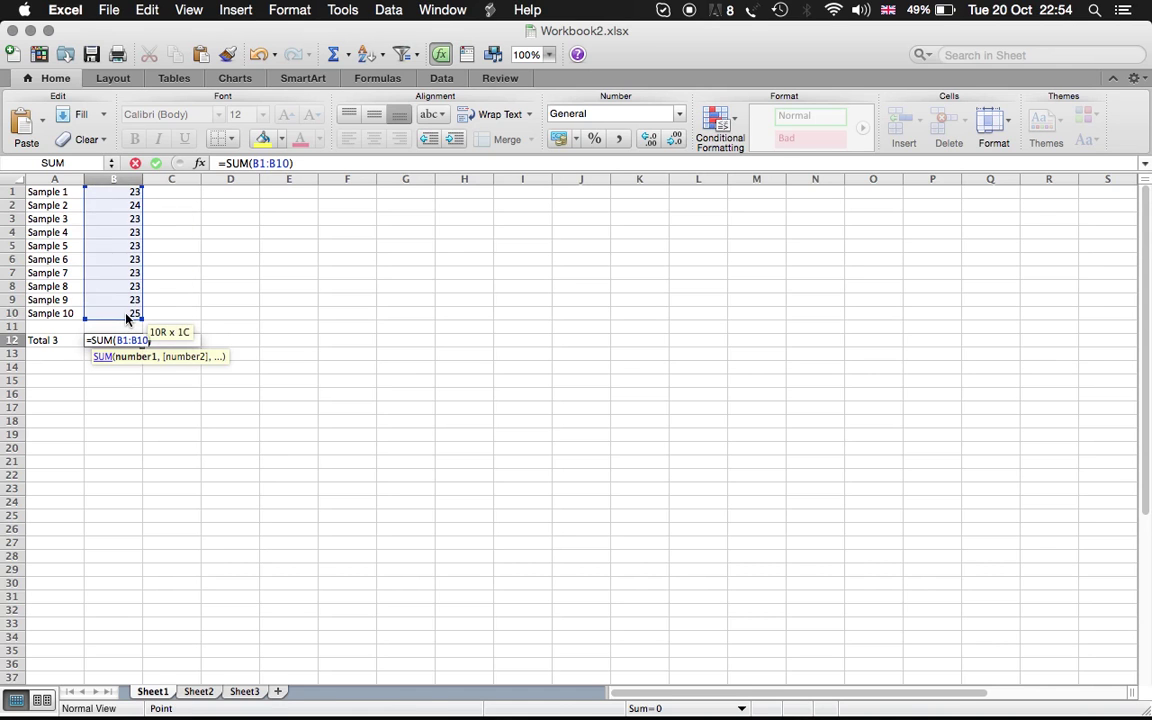
key(Return)
Enter =SUM(B1:B10) in Sheet2's B12 for a Total 4 of 242.
click(205, 694)
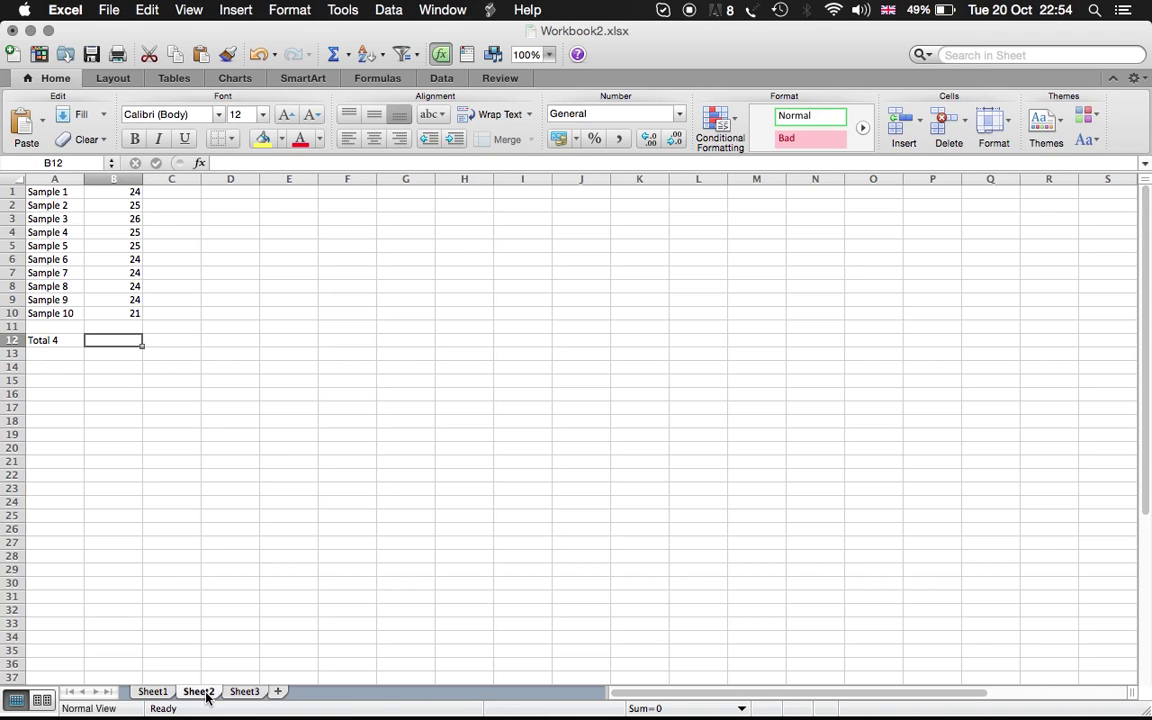
text(=sum)
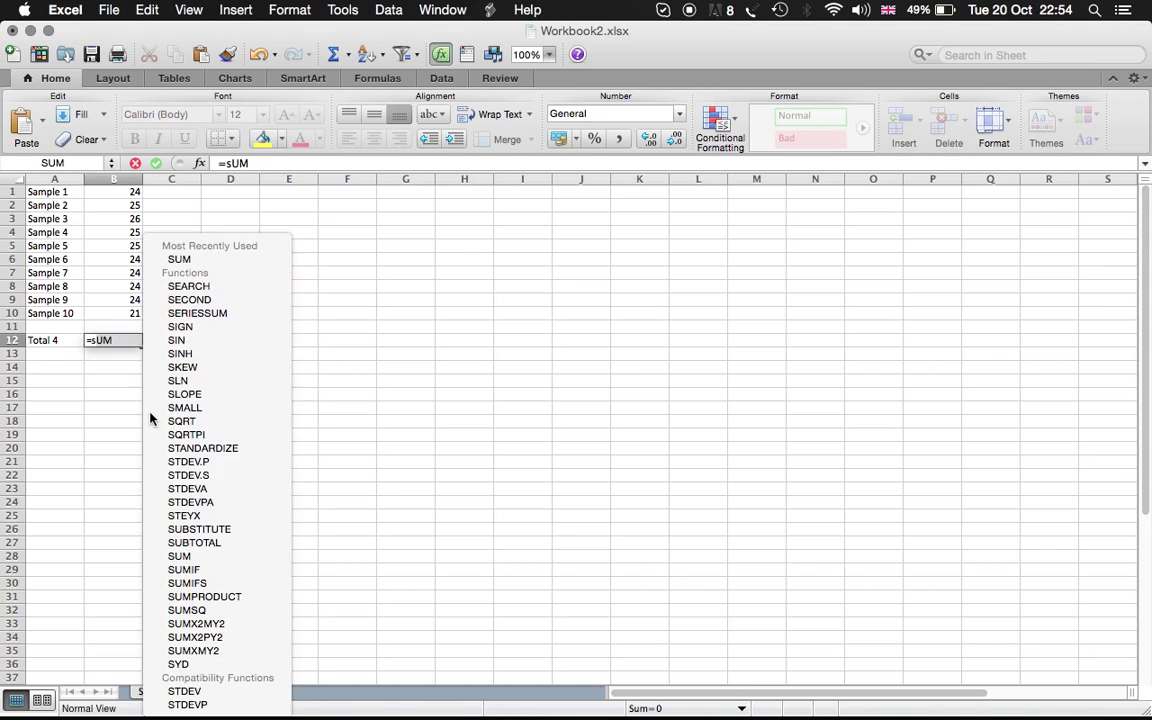
double_click(120, 373)
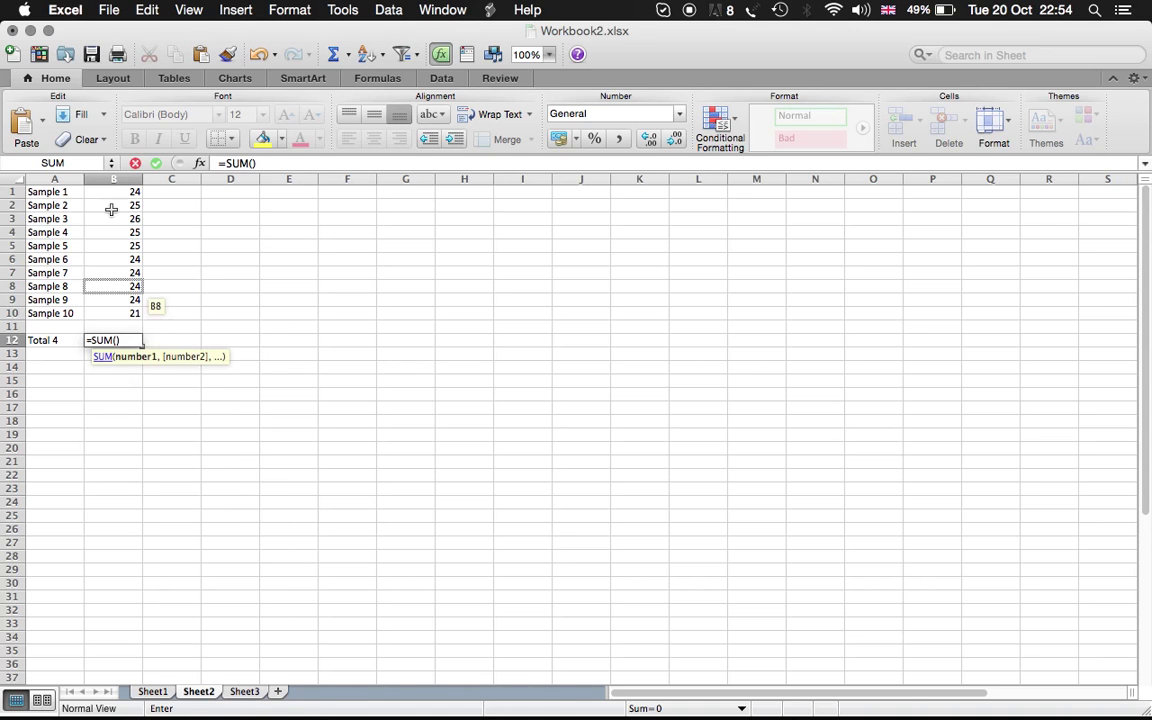
drag(105, 190, 117, 312)
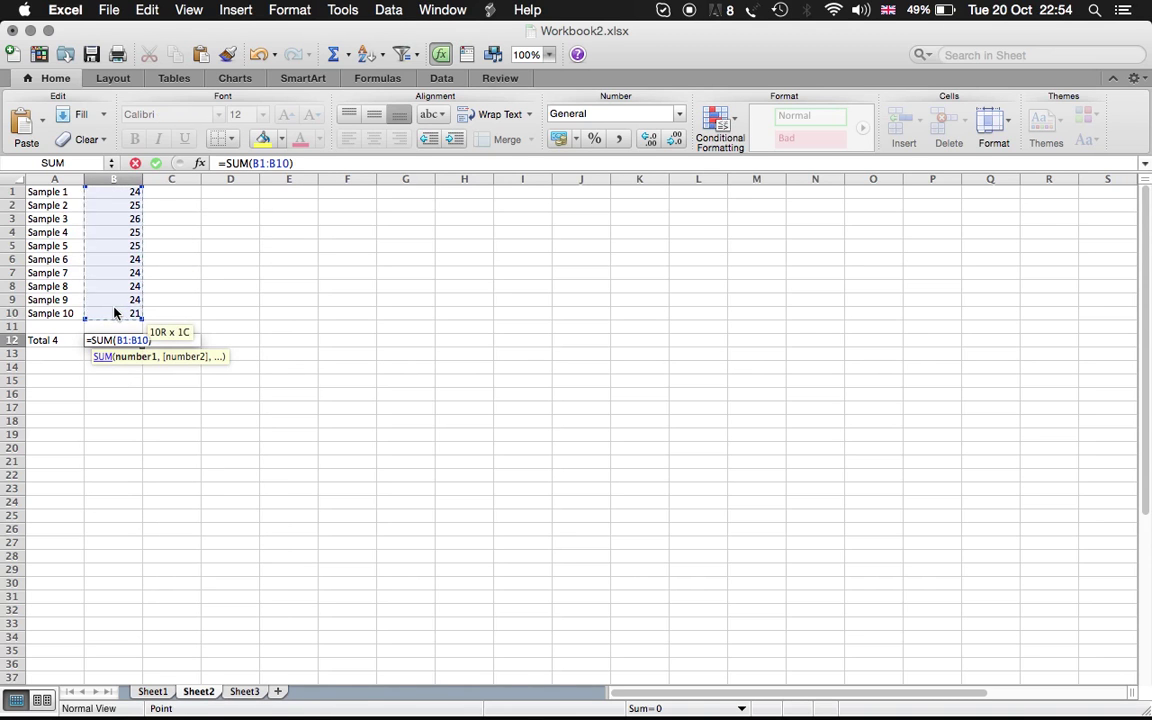
key(Return)
click(244, 692)
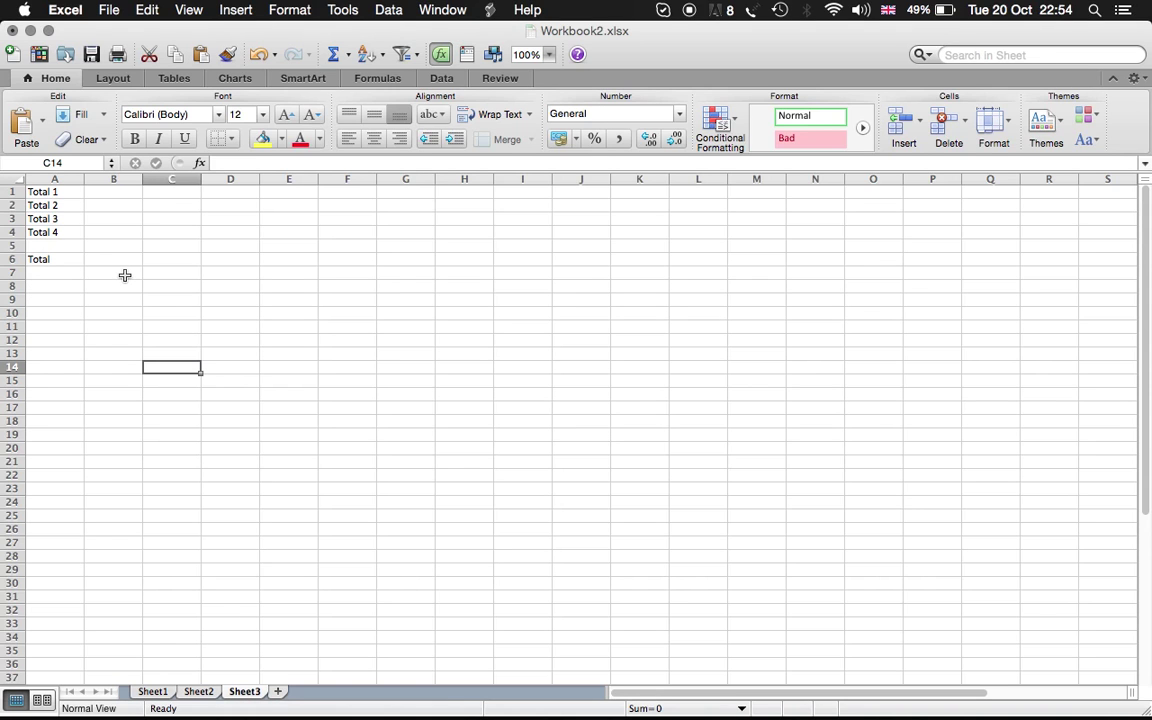
Zoom to 200% and enter =Sheet1!B12 in B3 so Total 3 shows 233.
click(126, 192)
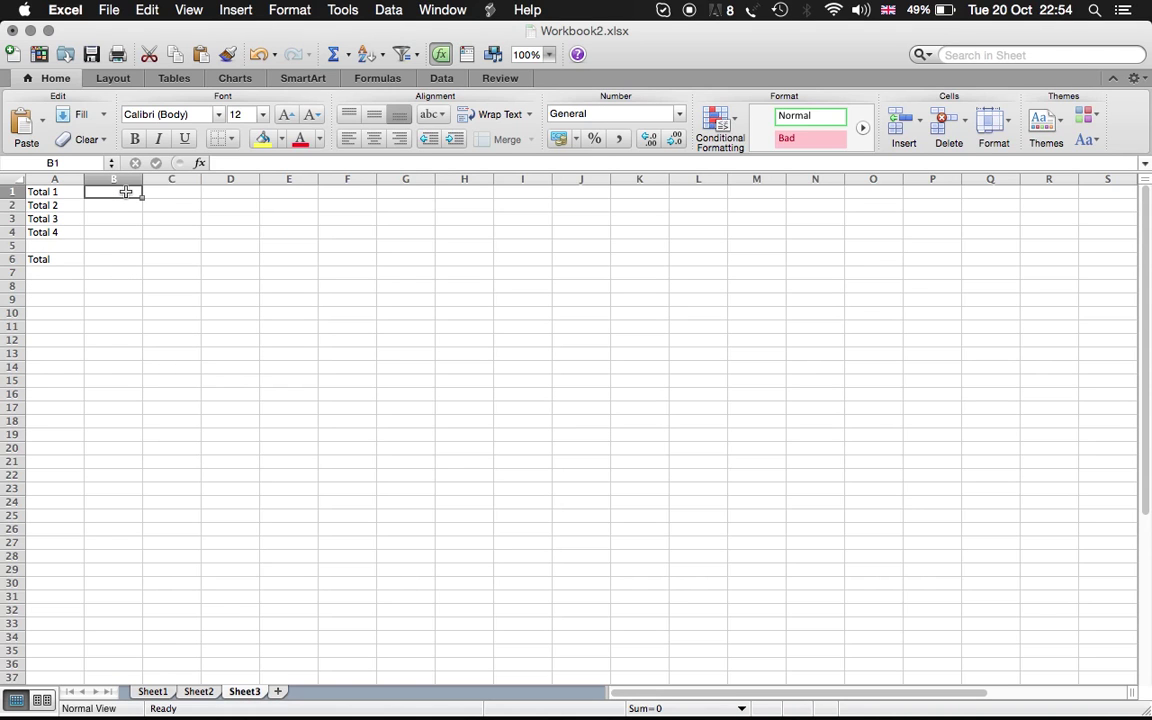
click(117, 223)
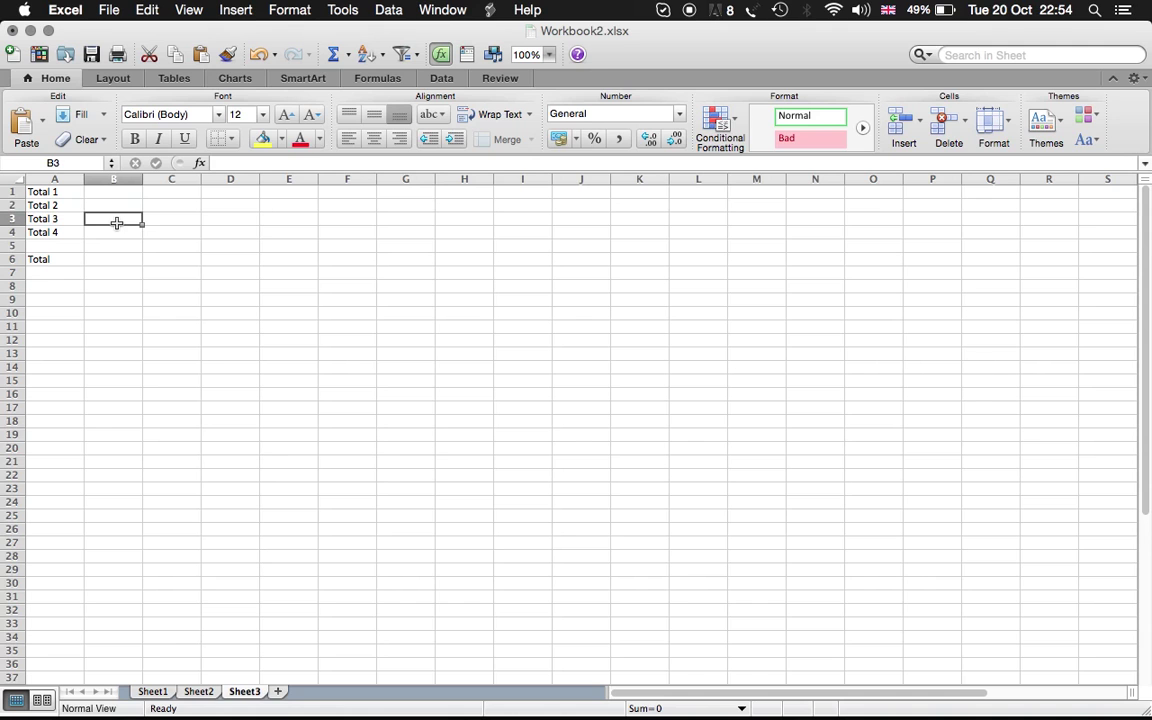
click(549, 54)
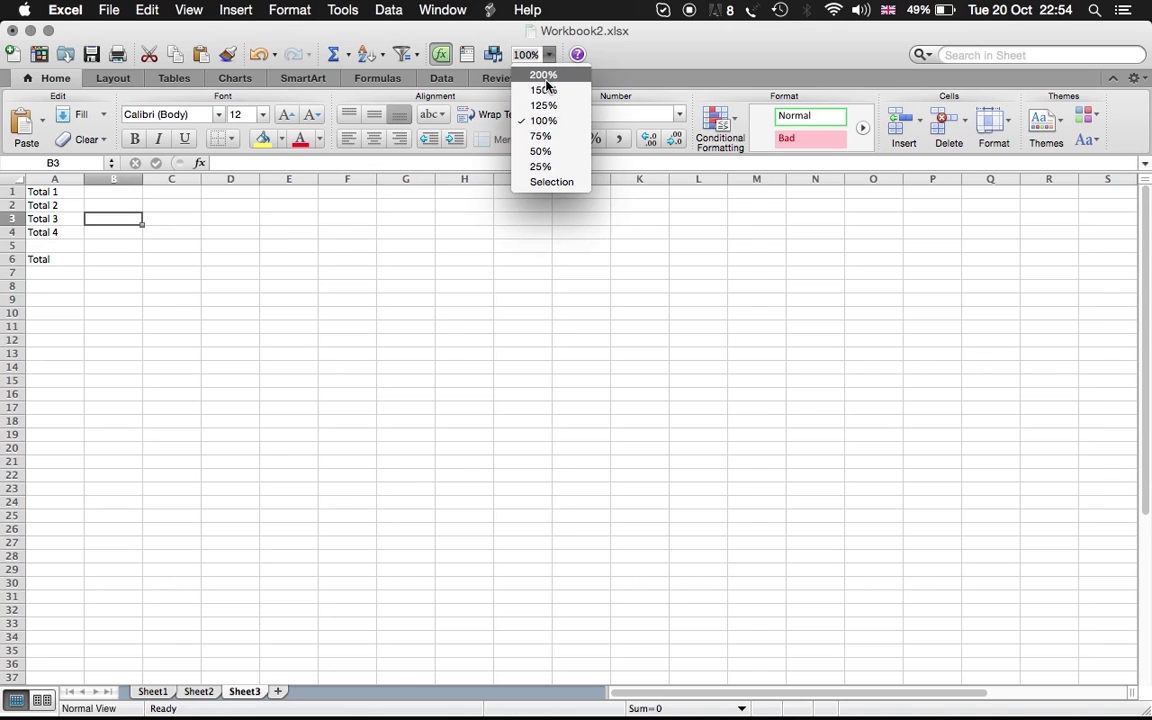
click(546, 79)
text(=)
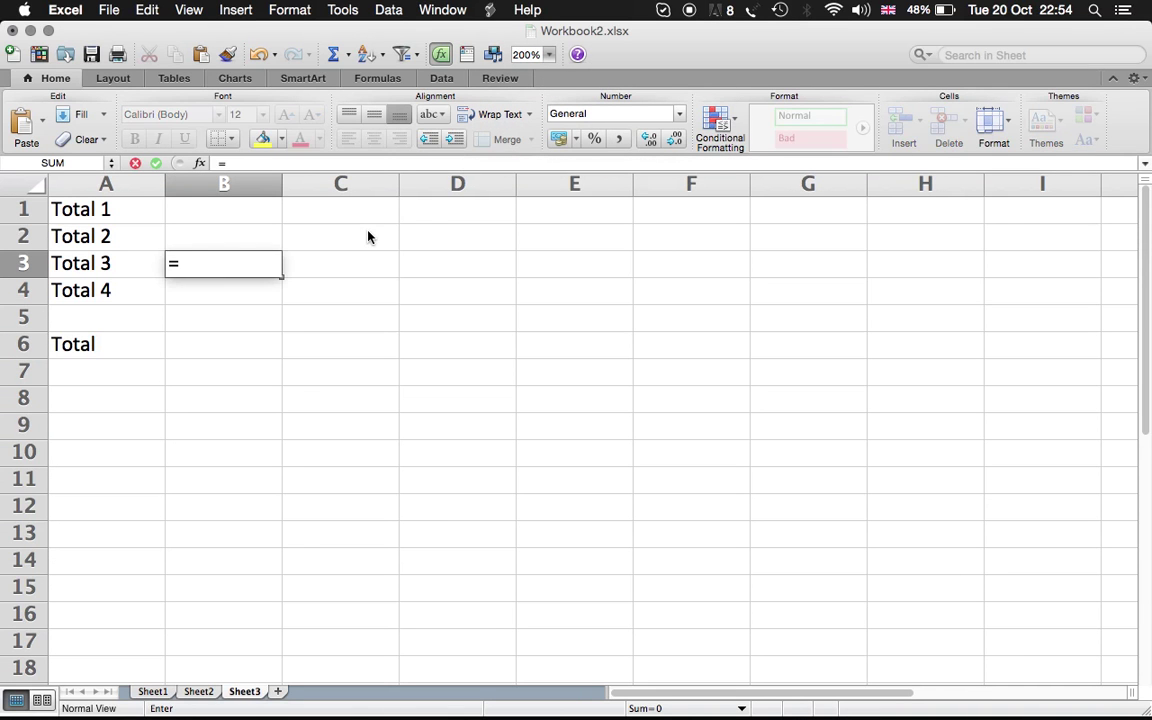
text(Sheet1)
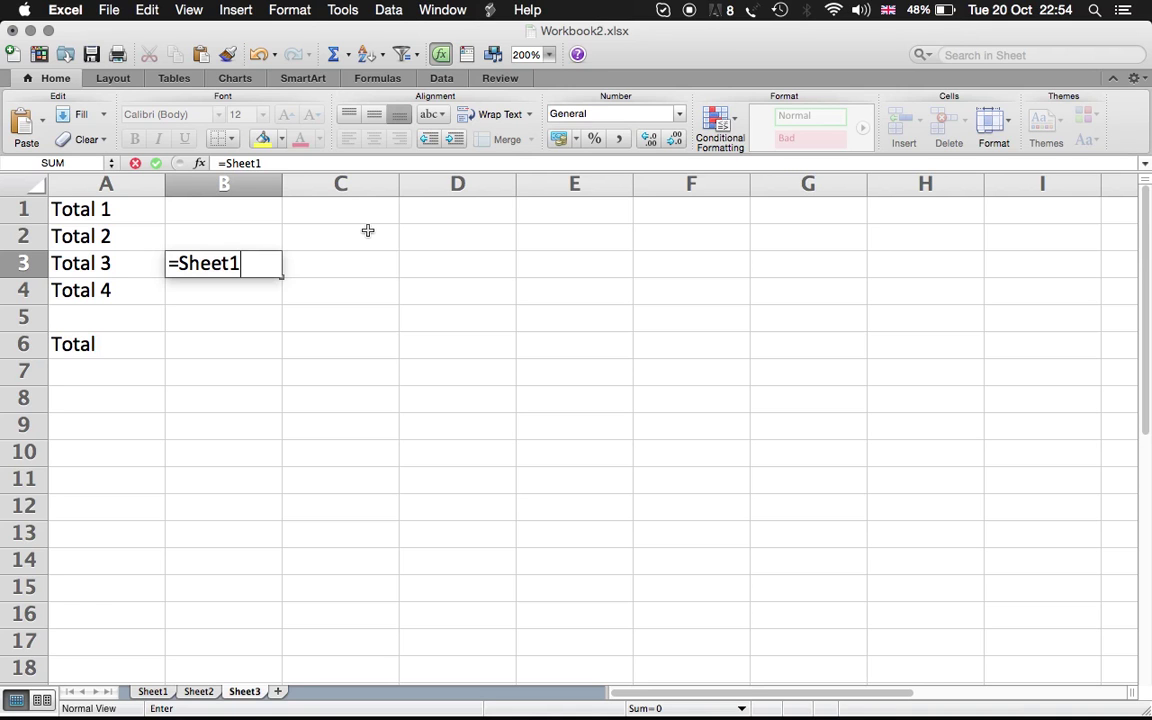
text(!B12)
key(Return)
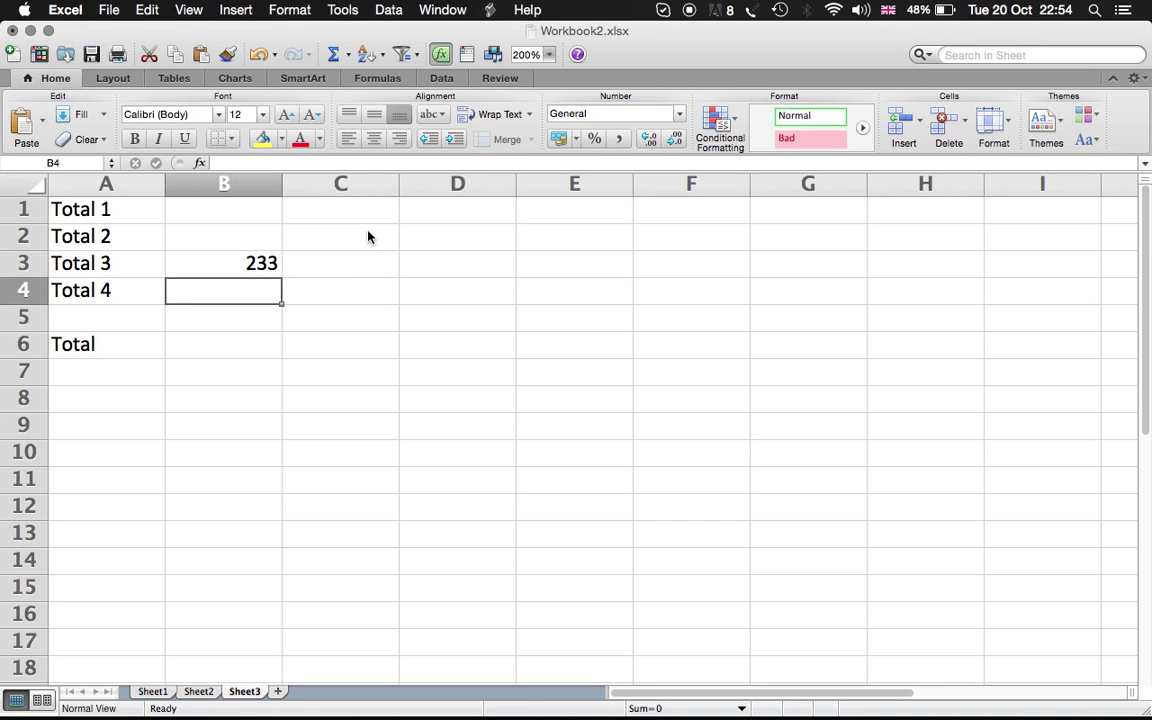
Replace the mistaken entry in B4 with =sheet2!B12 so Total 4 shows 242.
text(Sheet)
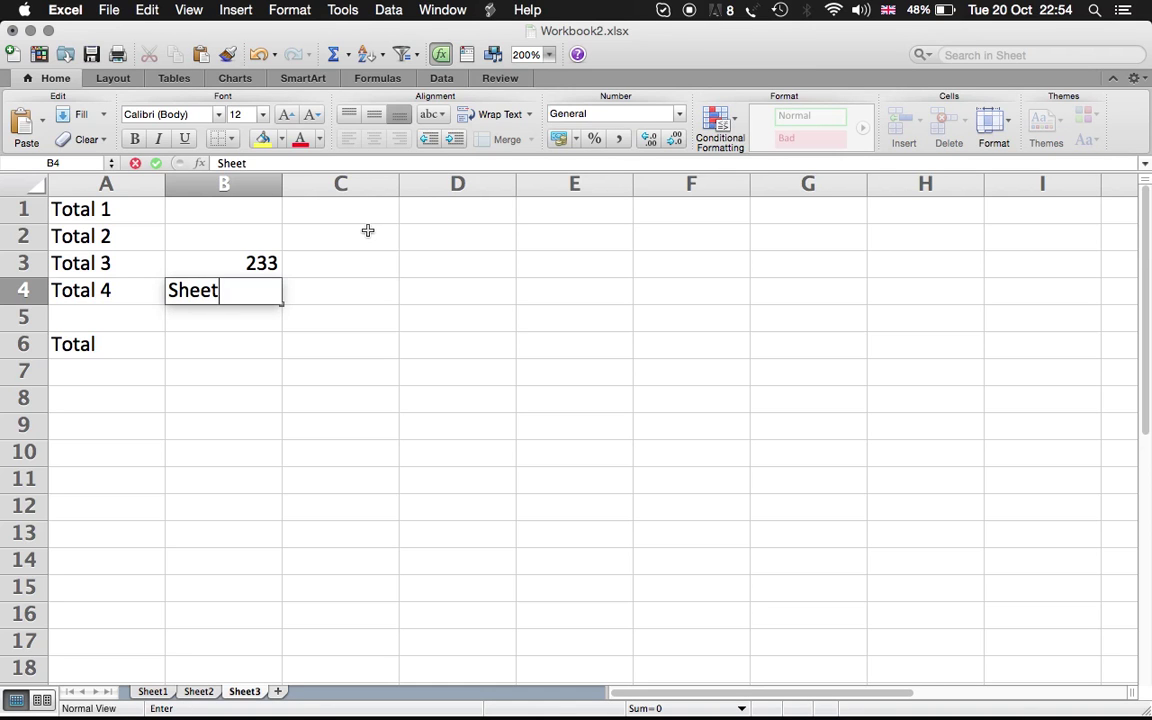
text(2!)
shift+click(368, 230)
text(B12)
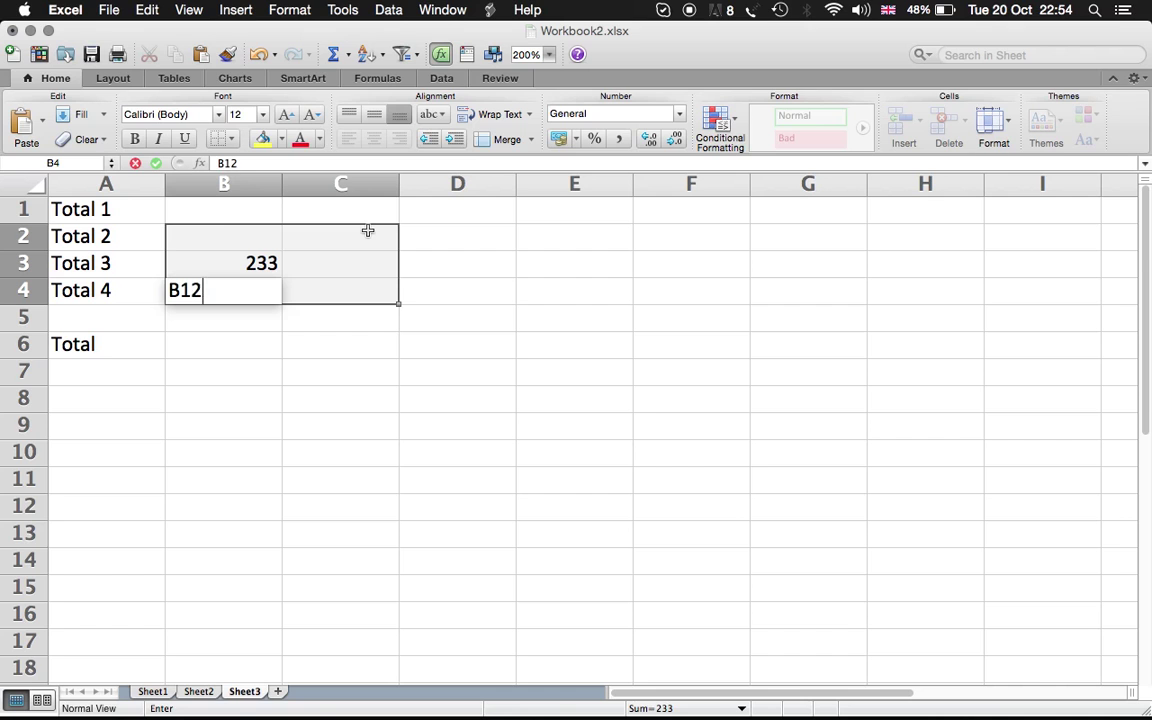
key(Escape)
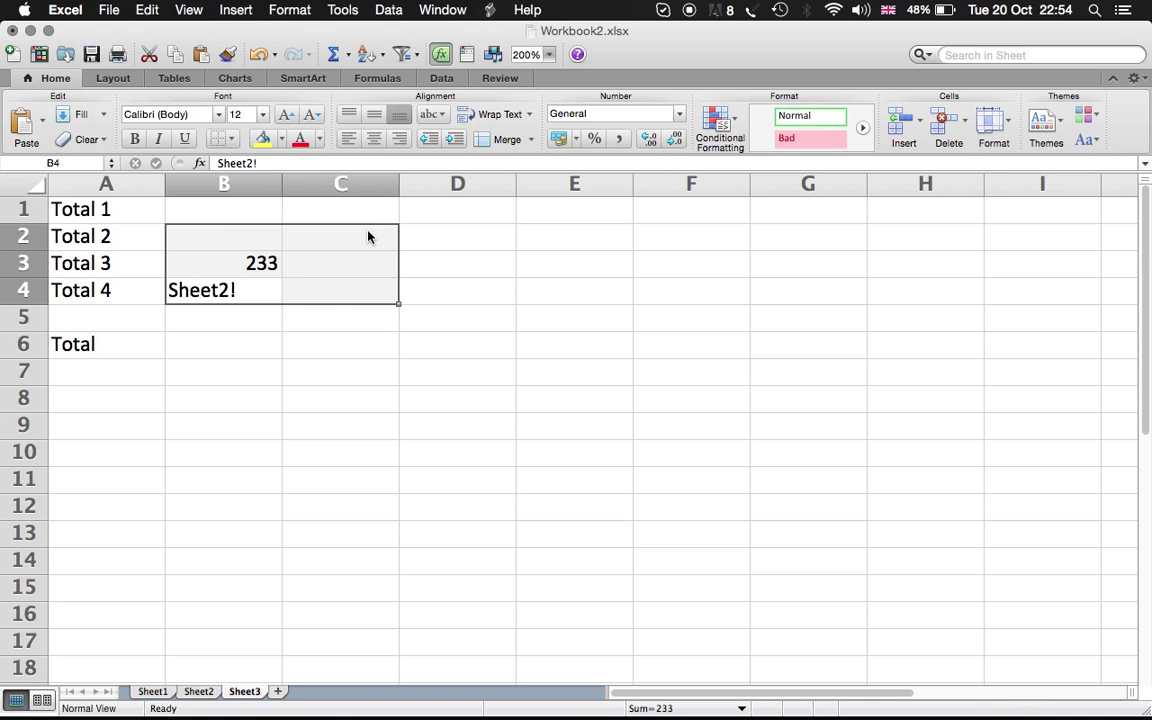
click(334, 296)
click(266, 290)
double_click(266, 290)
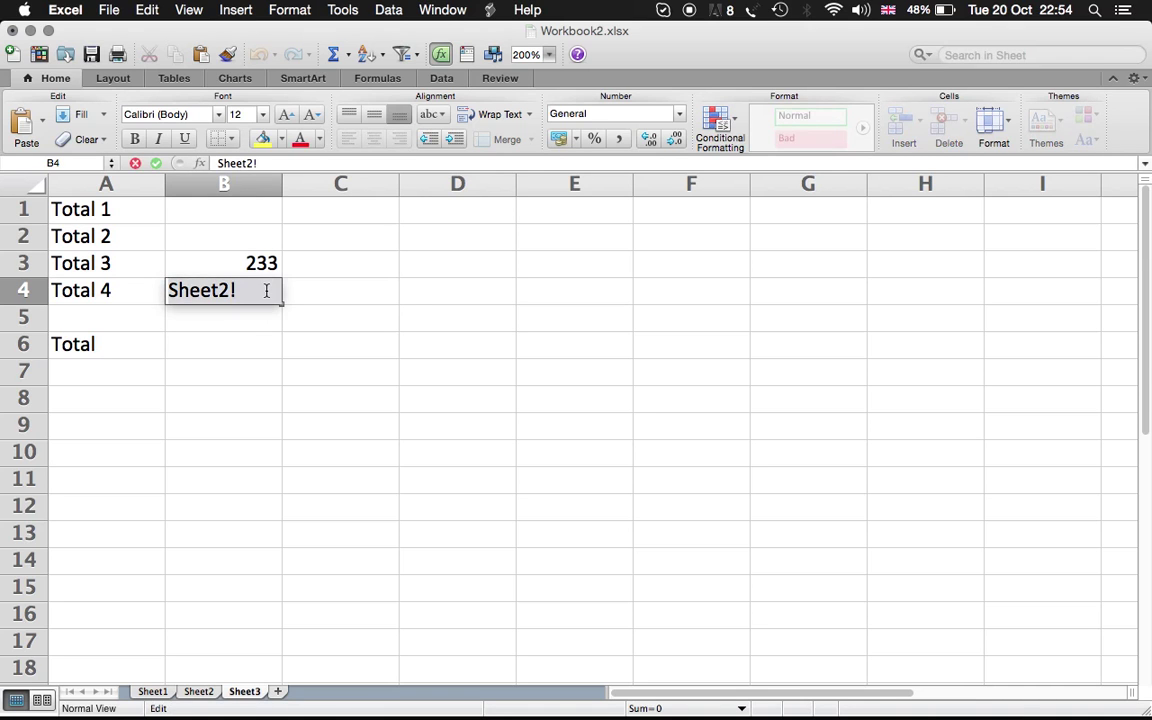
key(BackSpace)
key(BackSpace)
key(BackSpace)
key(BackSpace)
key(BackSpace)
key(BackSpace)
key(BackSpace)
text(=)
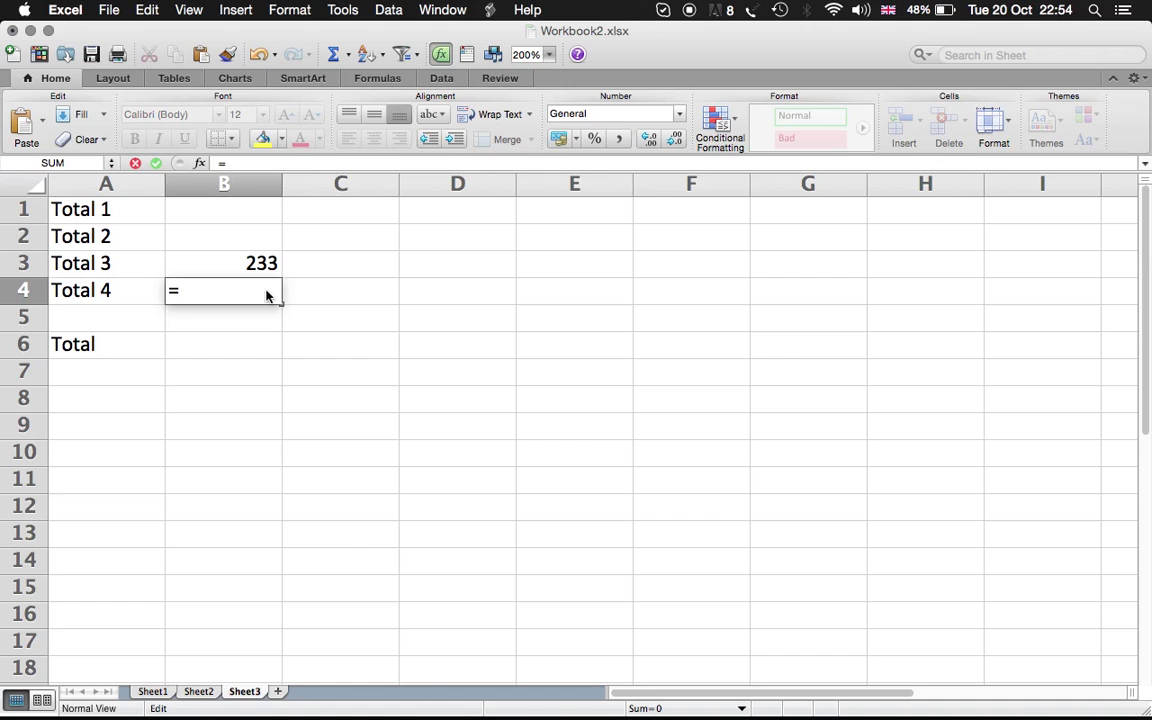
text(sheet2!)
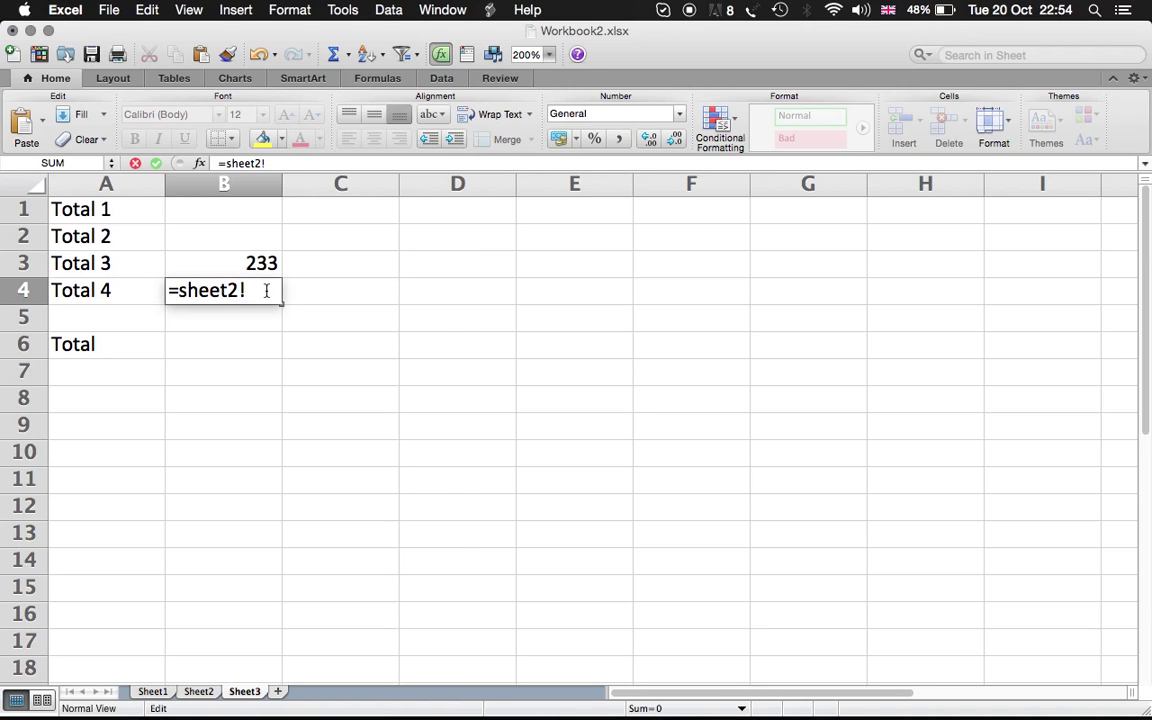
text(B12)
key(Return)
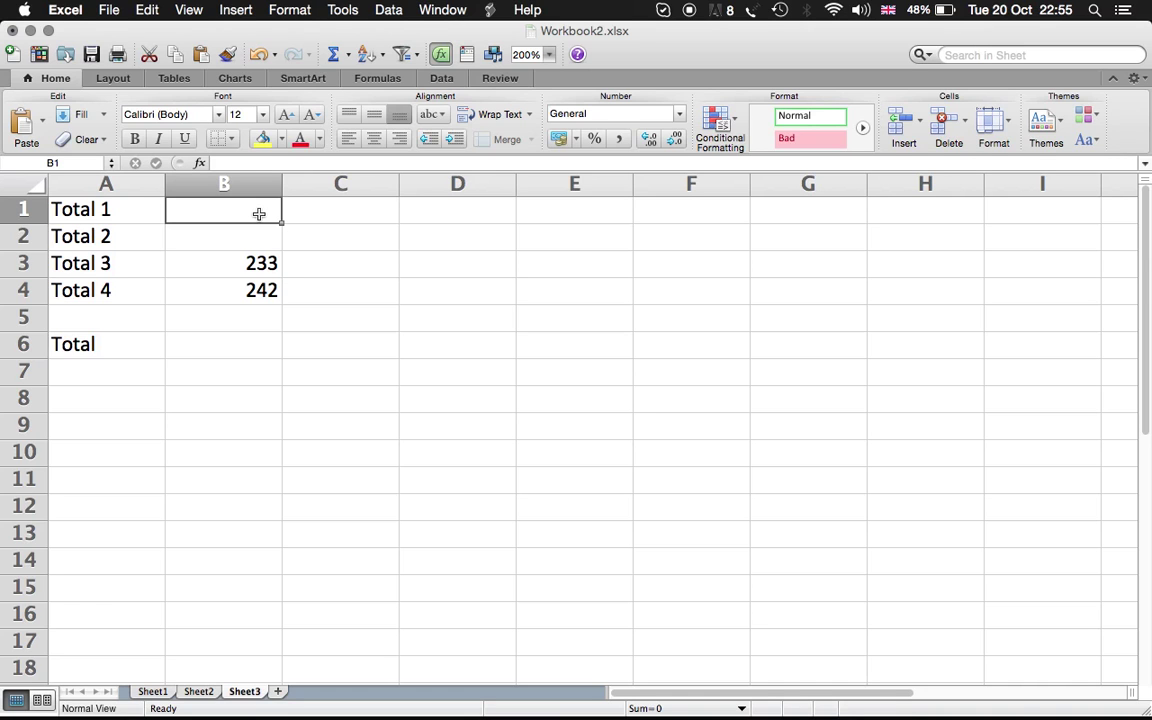
Enter =[Workbook1]Sheet1!B12 in B1 and pick Workbook1 on the Desktop, showing 245.
text(=)
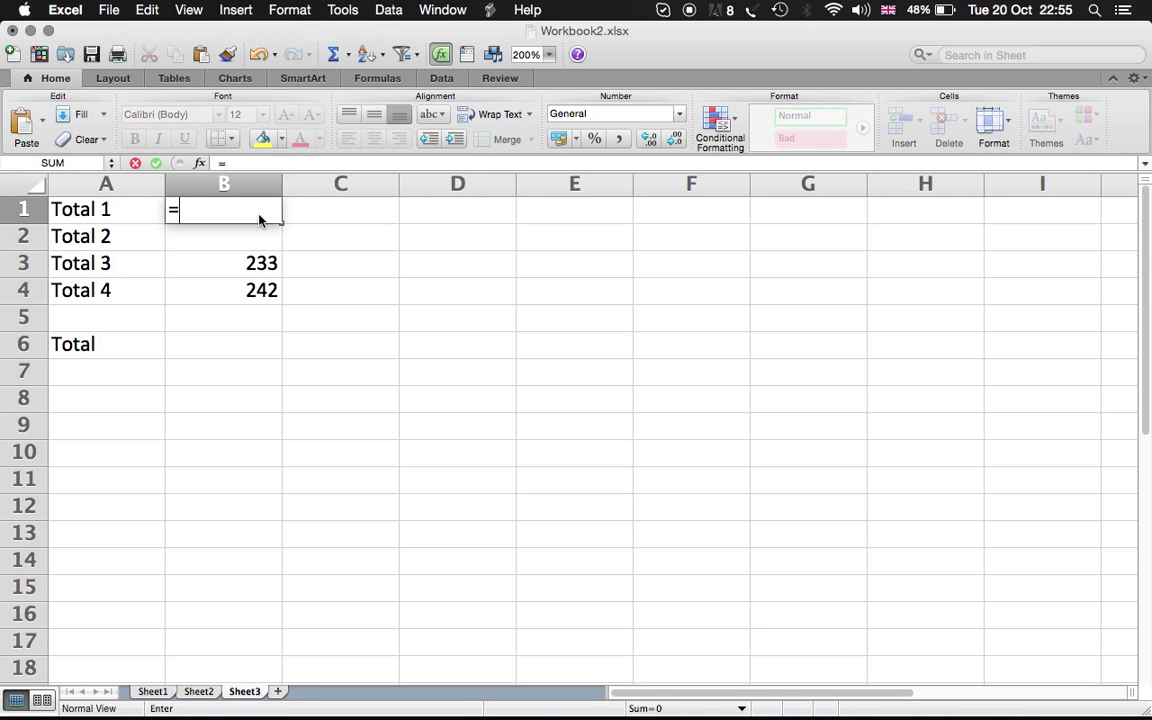
text([)
text(Work)
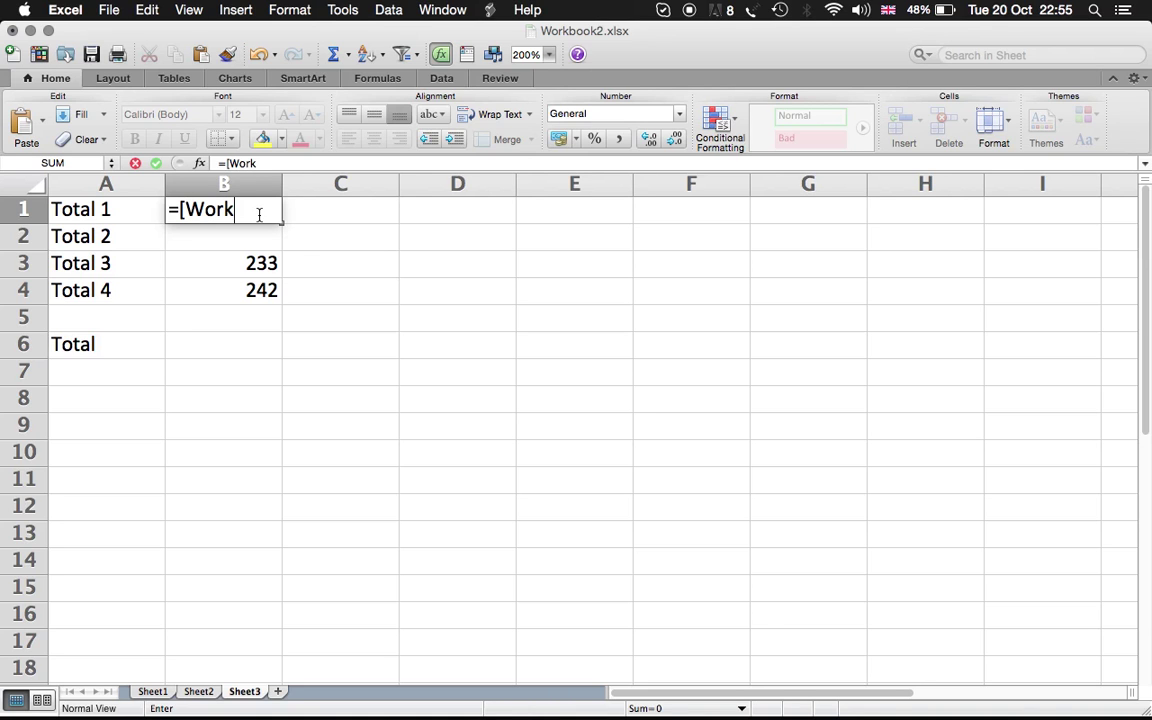
text(book1)
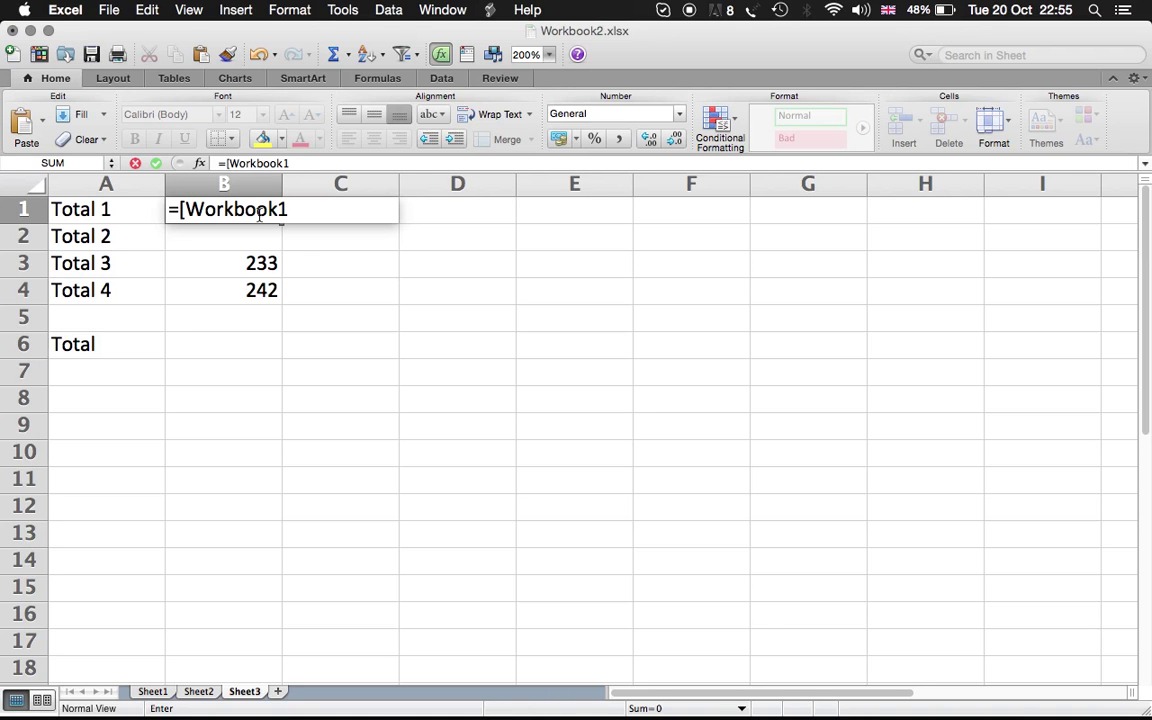
text(]Sheet)
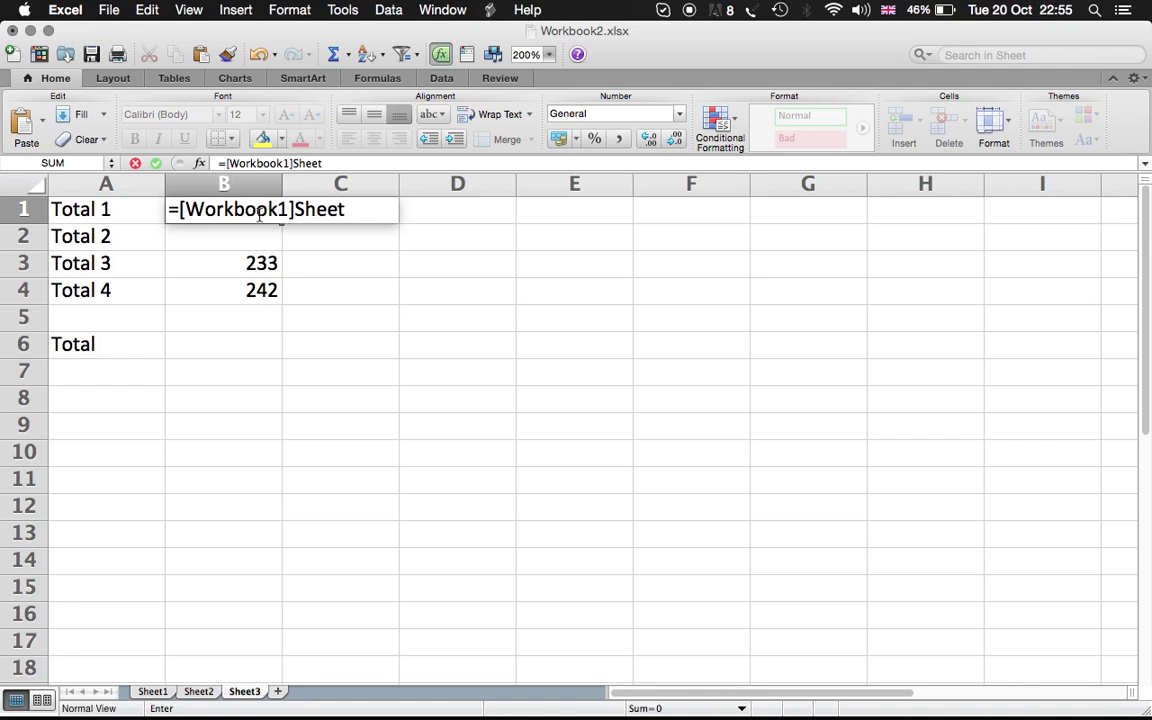
text(1!B12)
key(Return)
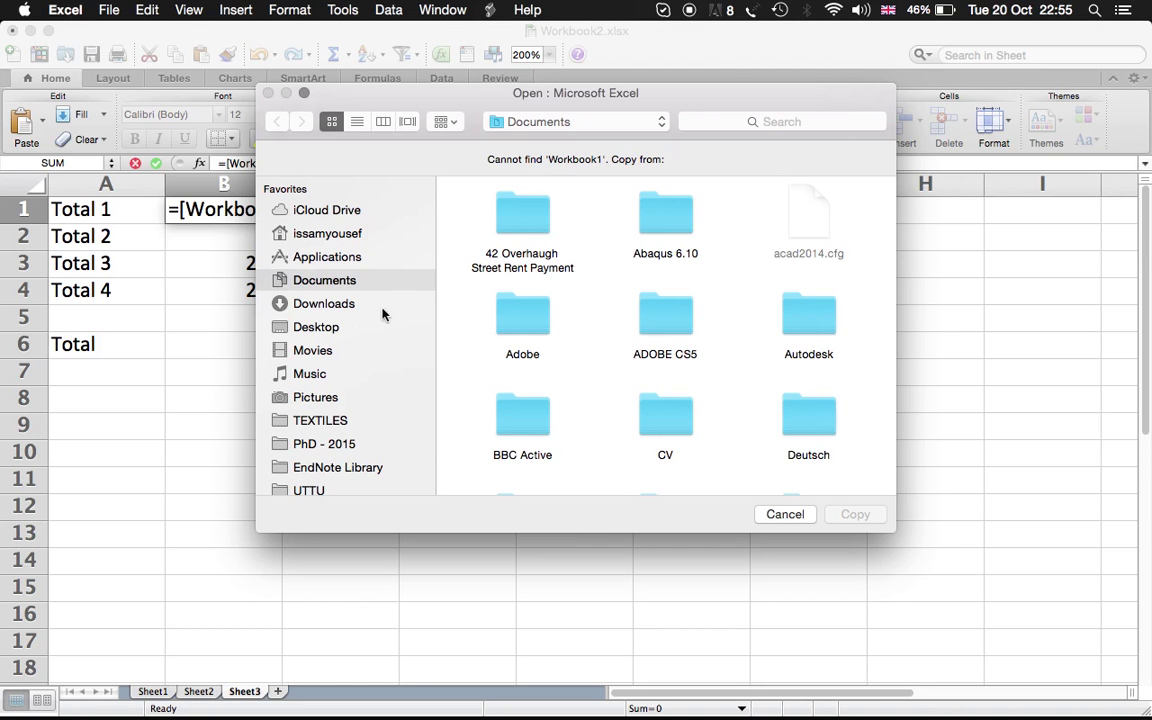
click(324, 336)
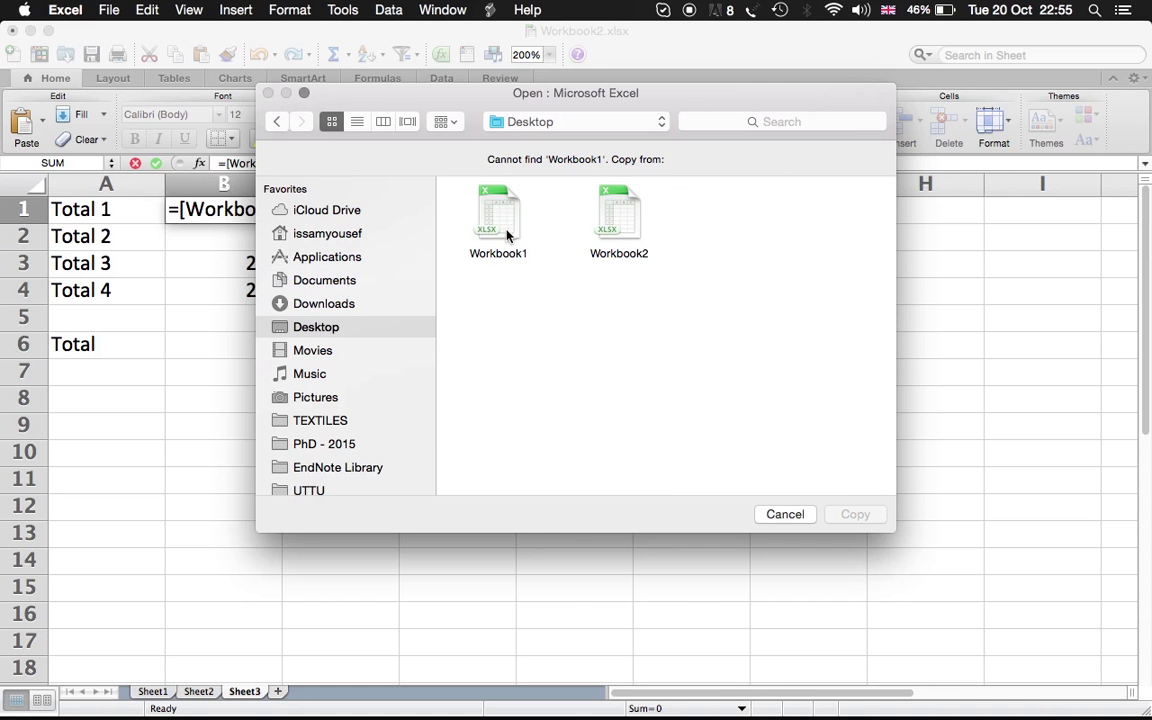
double_click(508, 234)
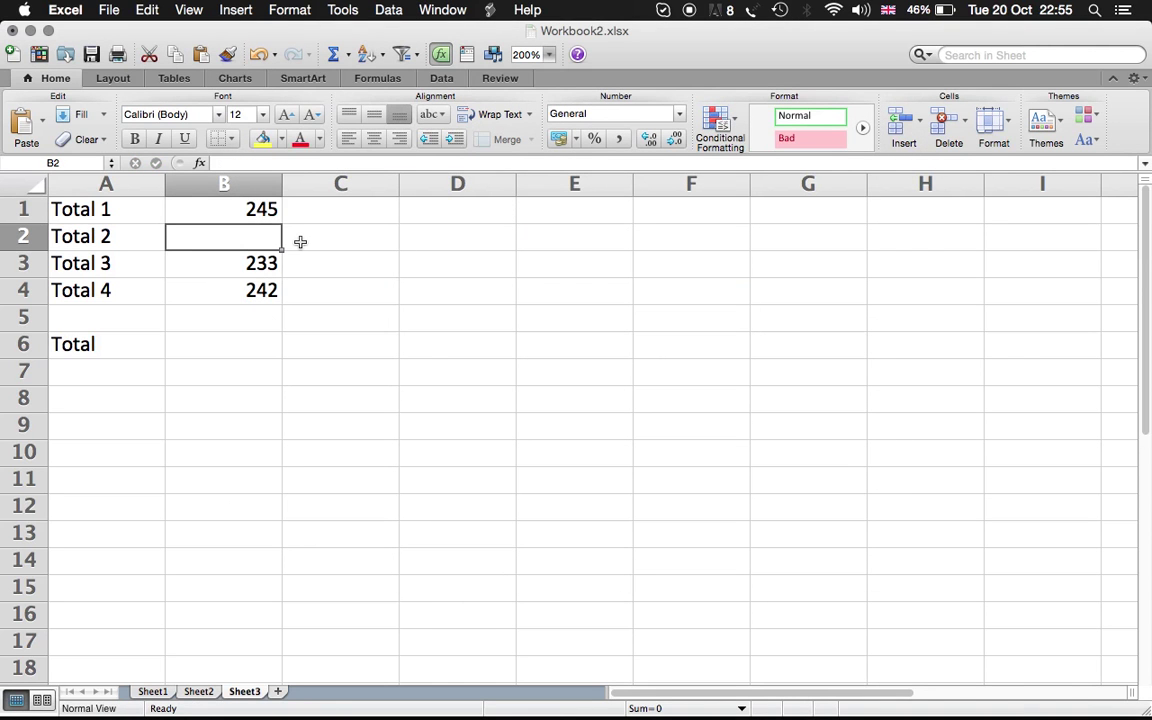
Enter =[Workbook2]Sheet2!B12 in B2 and pick the workbook on the Desktop, showing 248.
text(=)
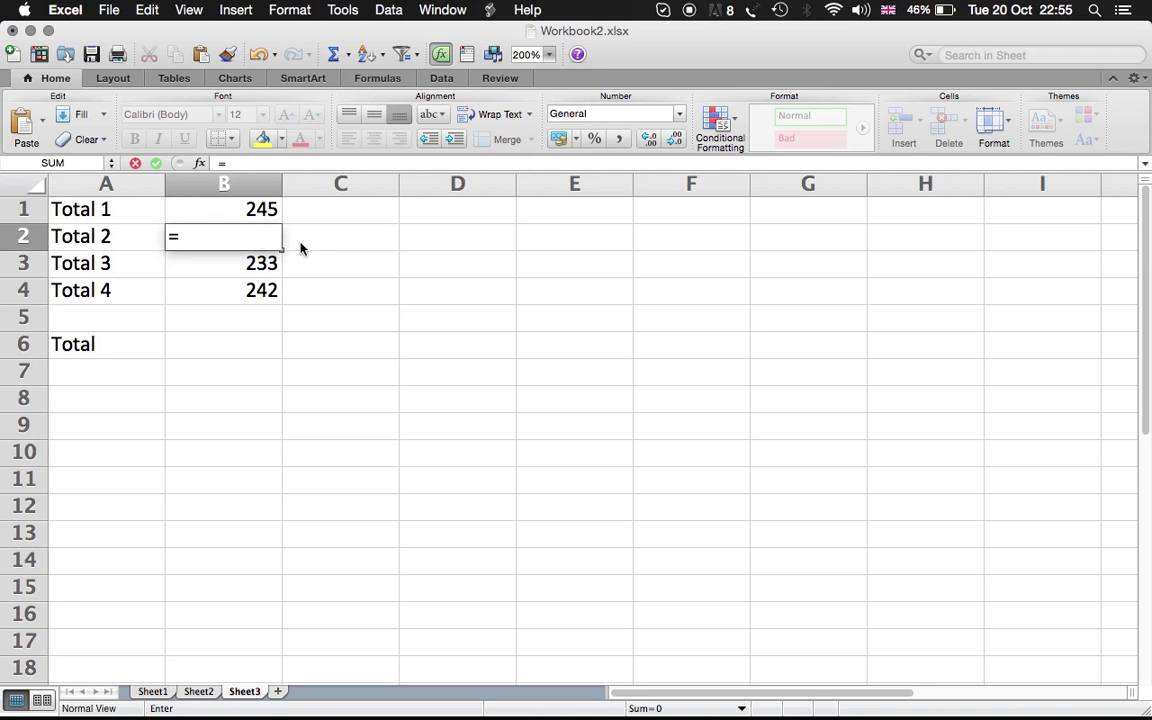
text([Work)
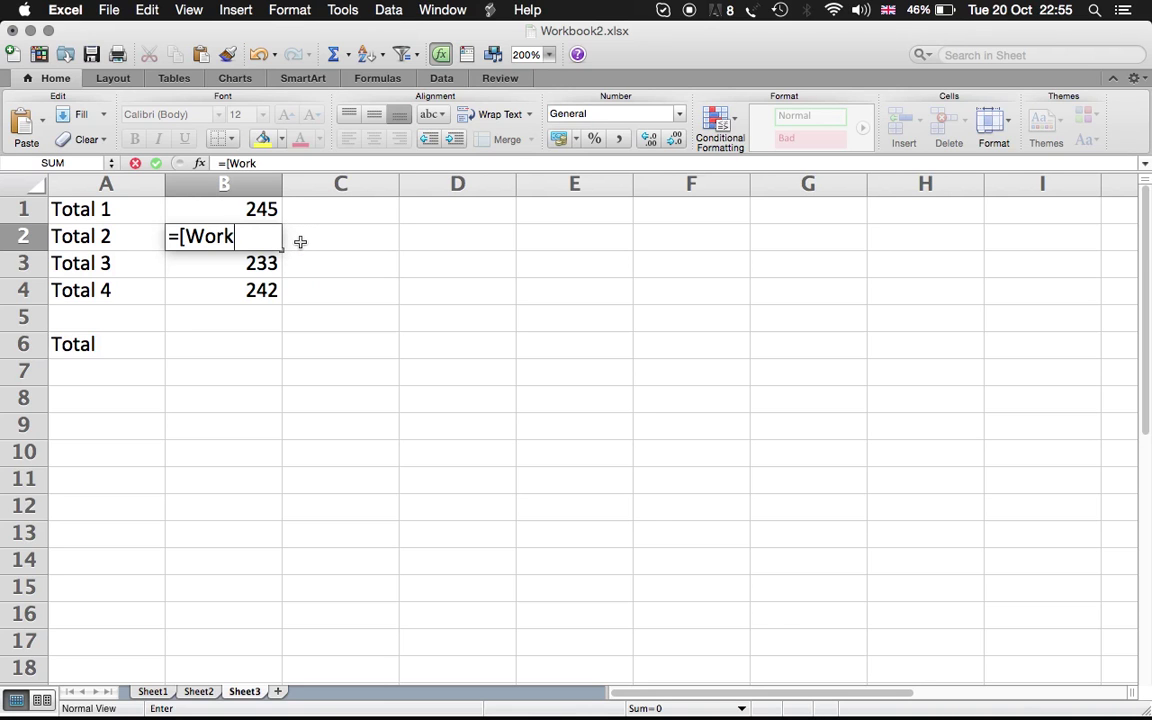
text(book2)
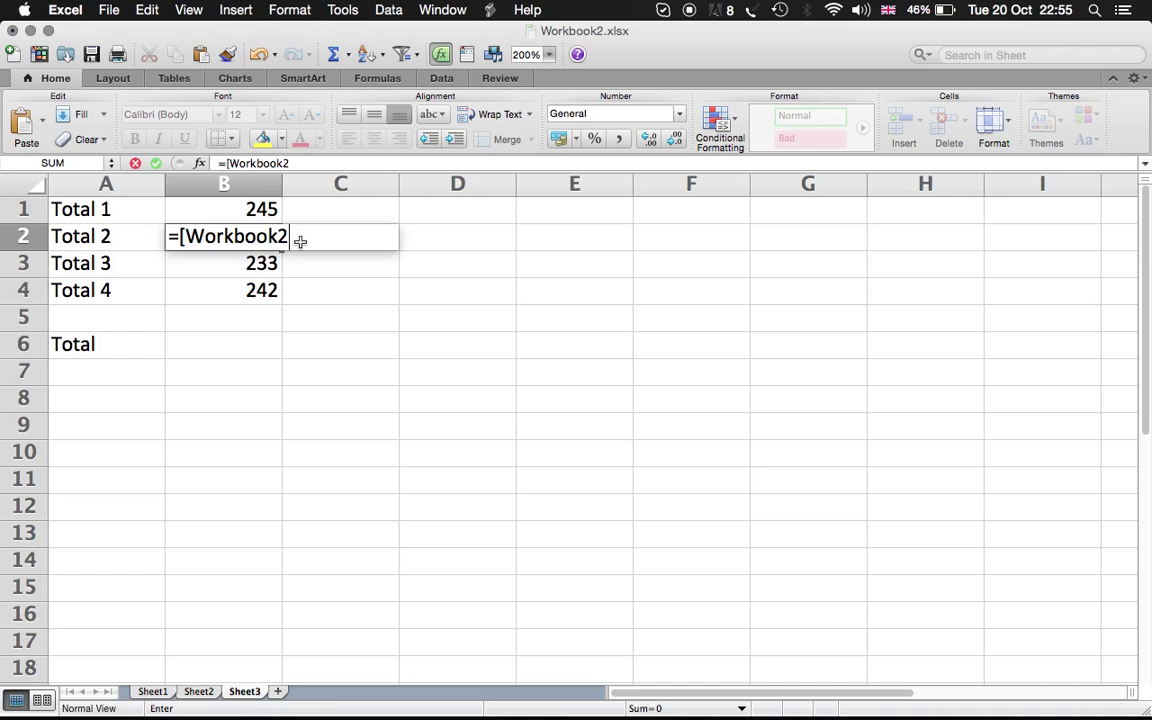
text(]Sheet)
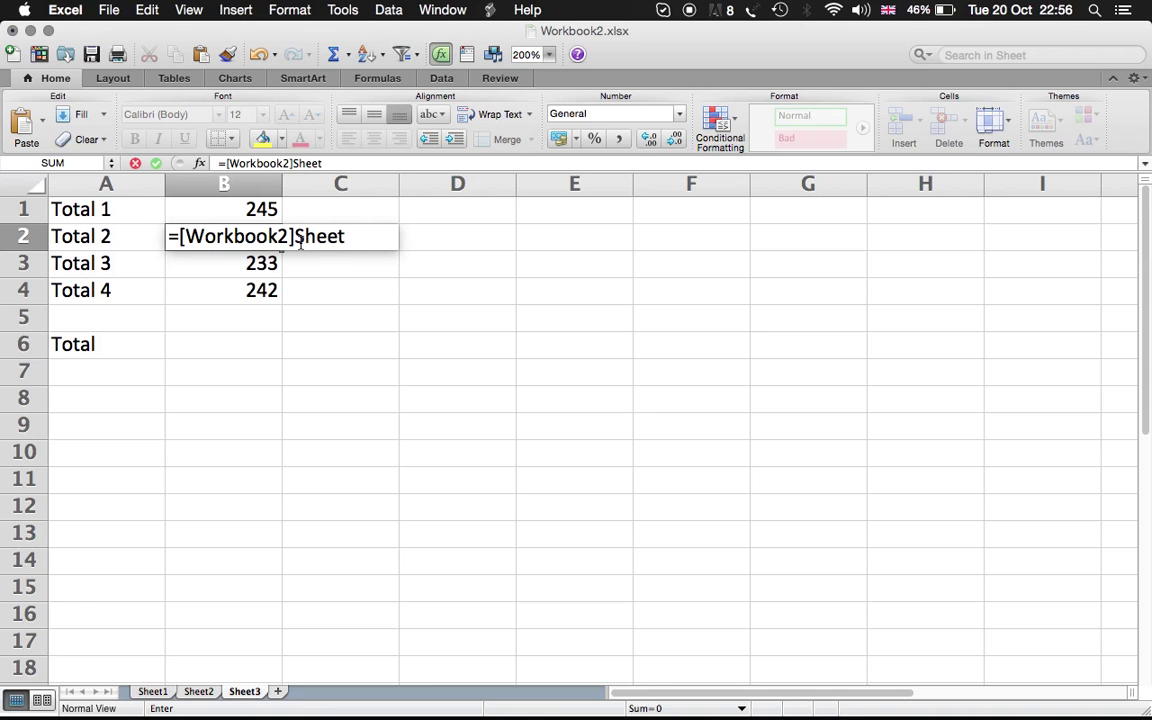
text(2!B12)
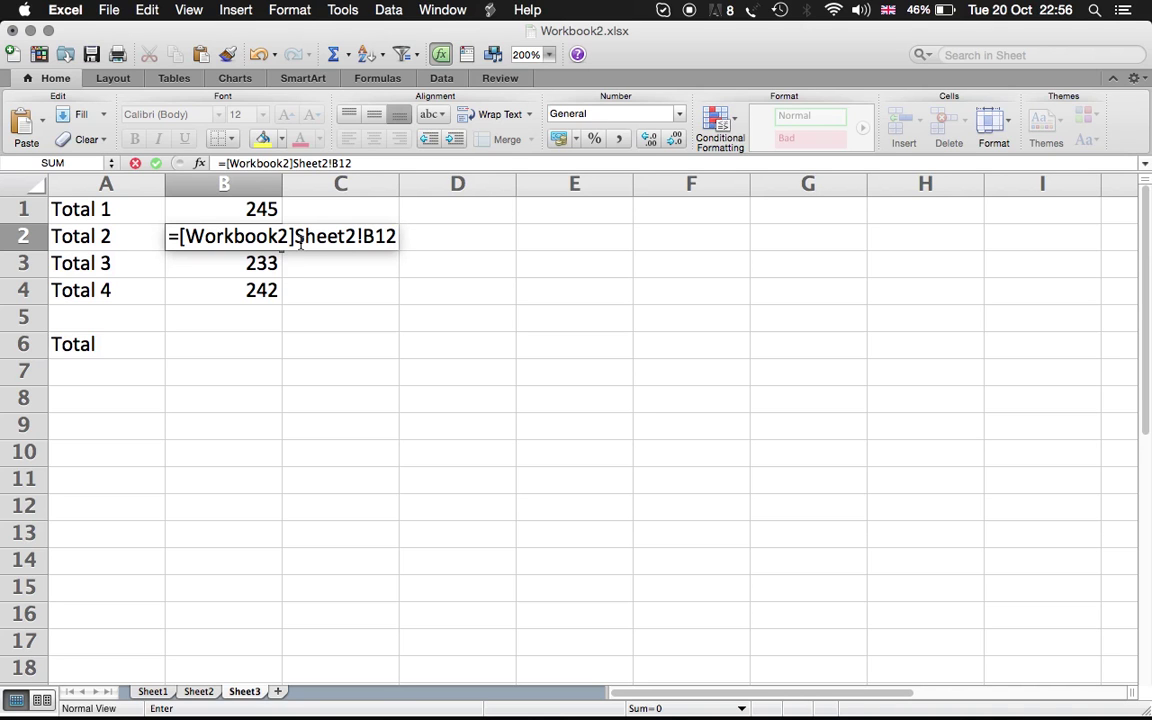
key(Return)
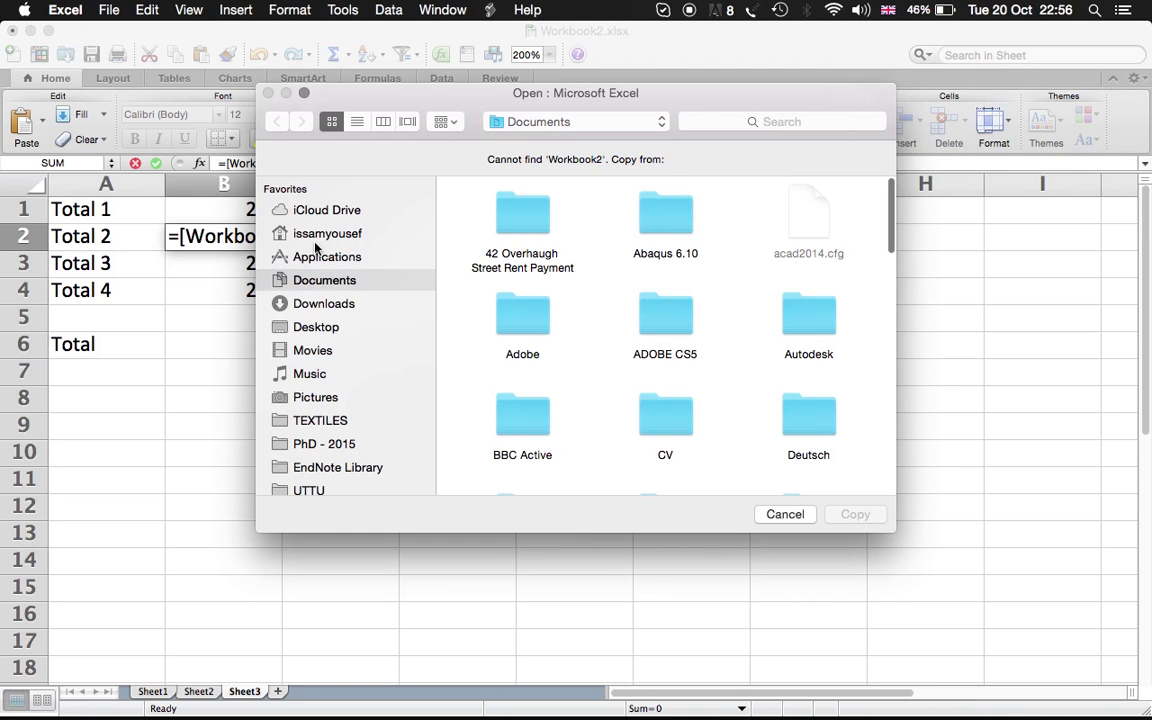
click(331, 330)
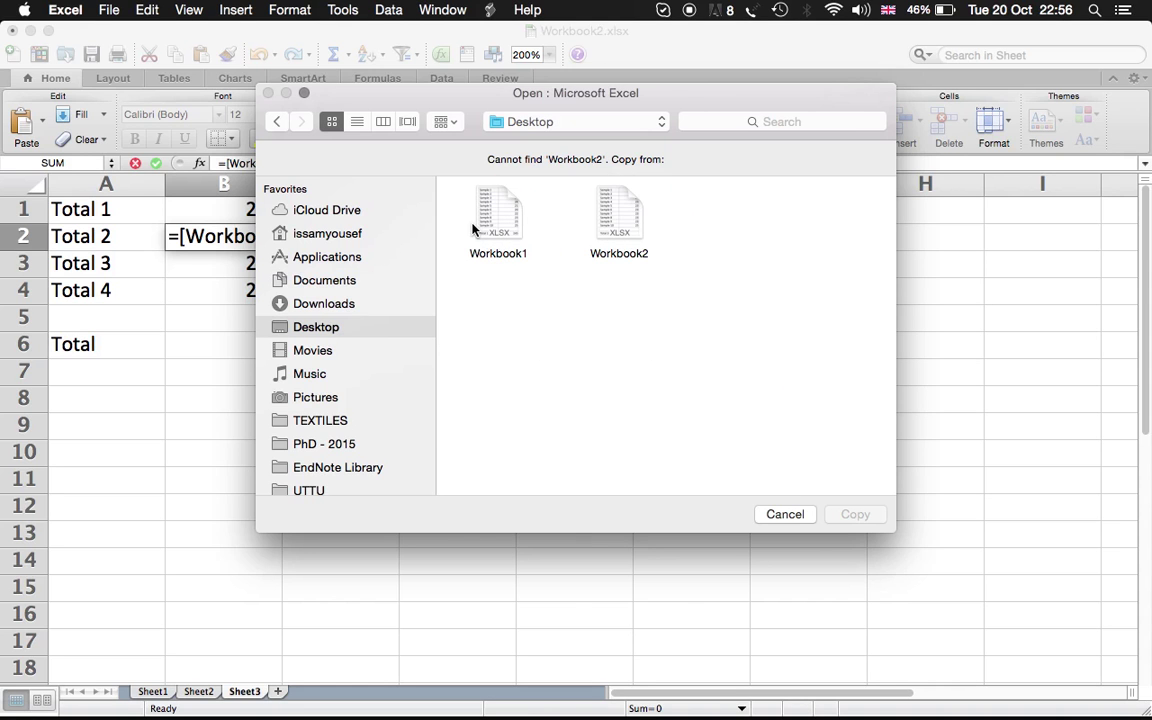
click(491, 222)
double_click(491, 222)
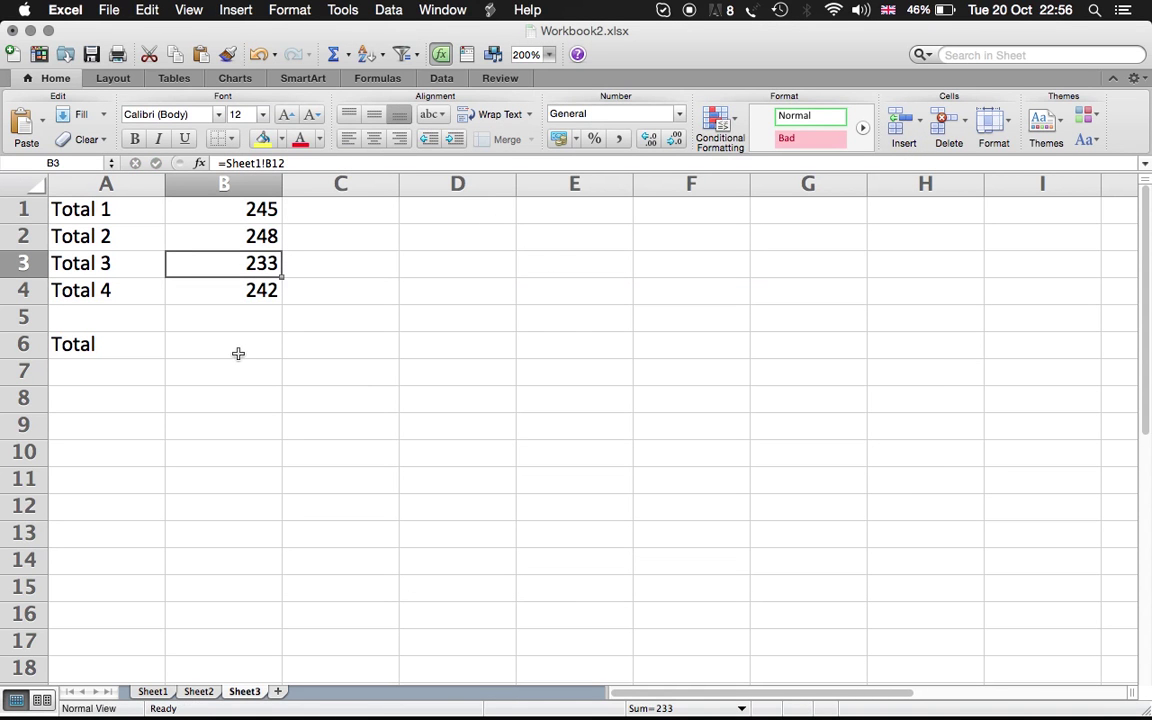